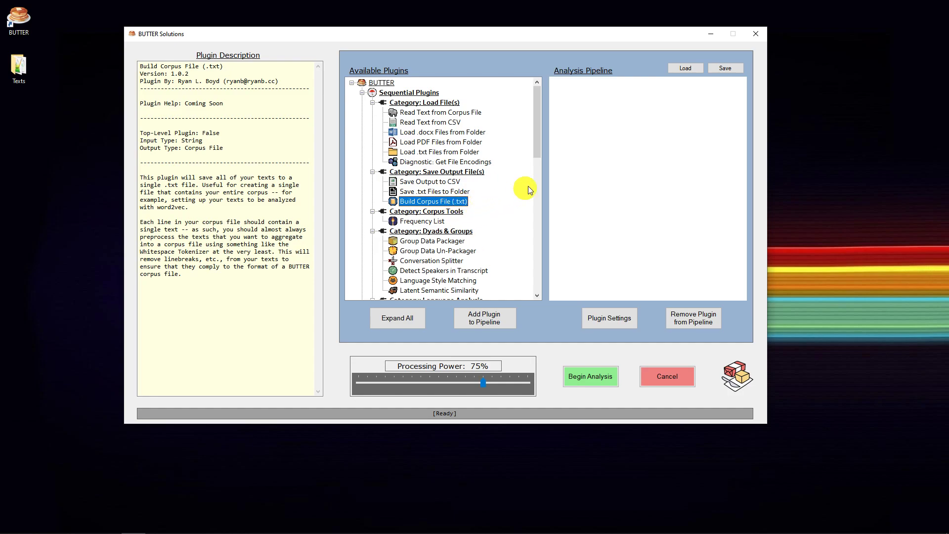
drag(538, 134, 494, 159)
drag(536, 140, 533, 283)
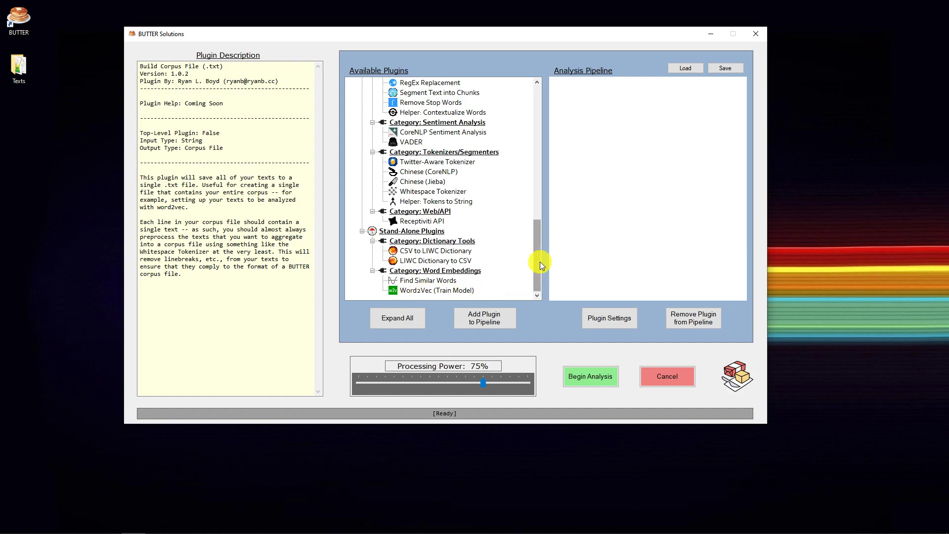
drag(540, 262, 547, 111)
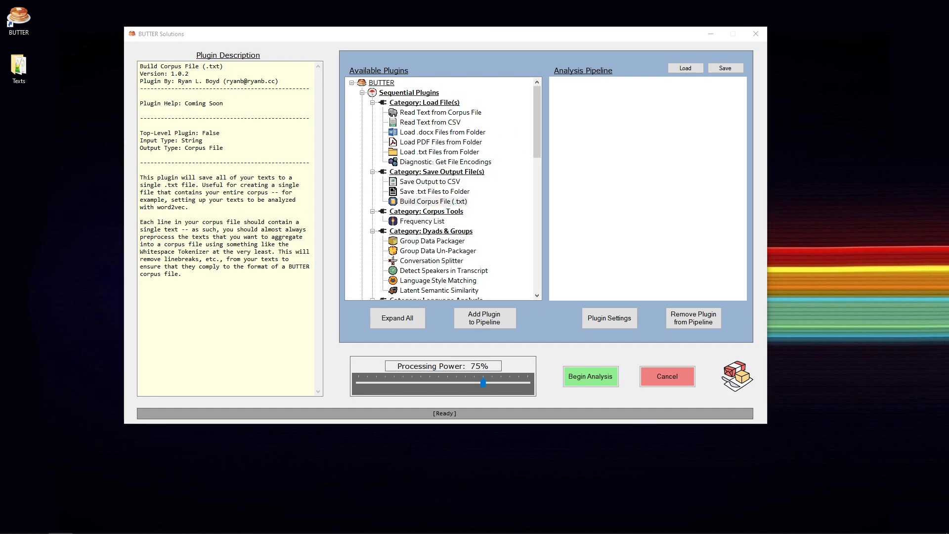
Step: Switch to File Explorer and open the en folder inside Texts > TED > txt
drag(948, 141, 437, 68)
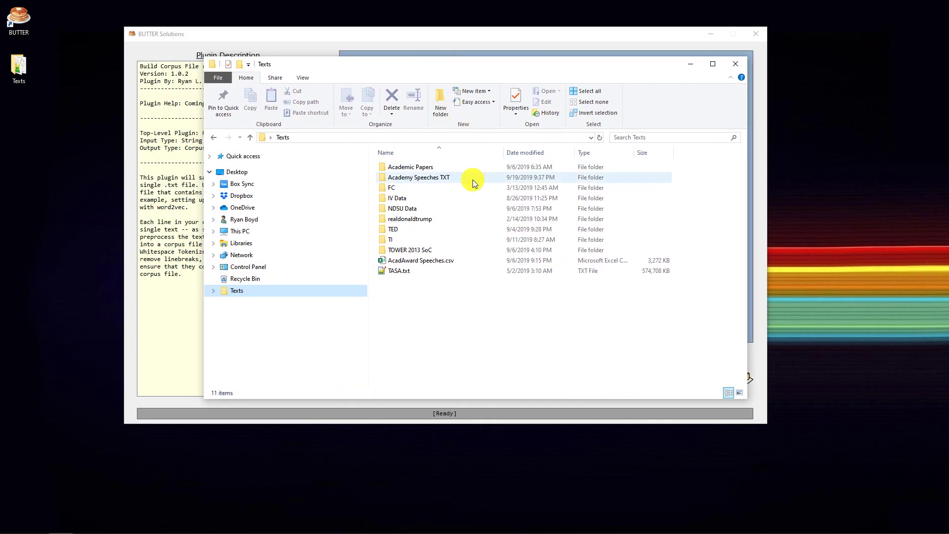
double_click(434, 229)
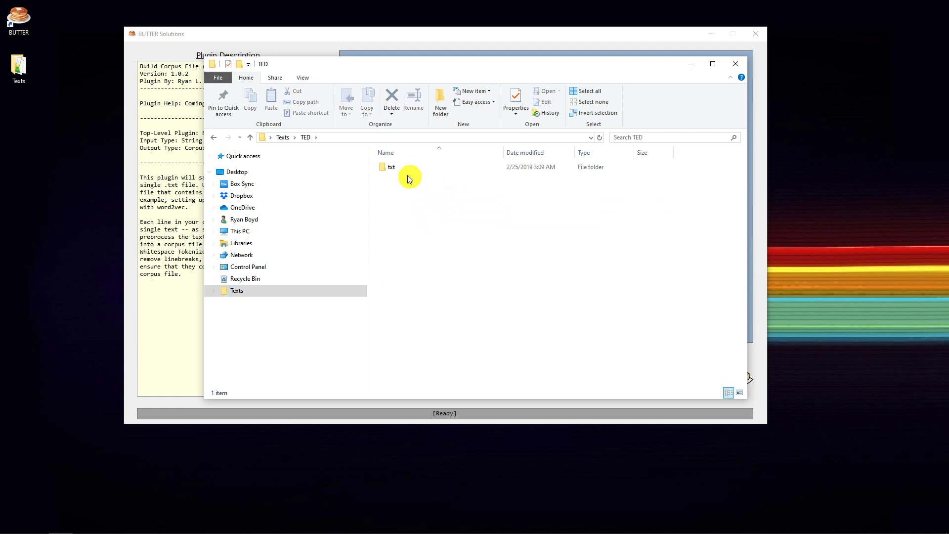
double_click(405, 172)
double_click(403, 187)
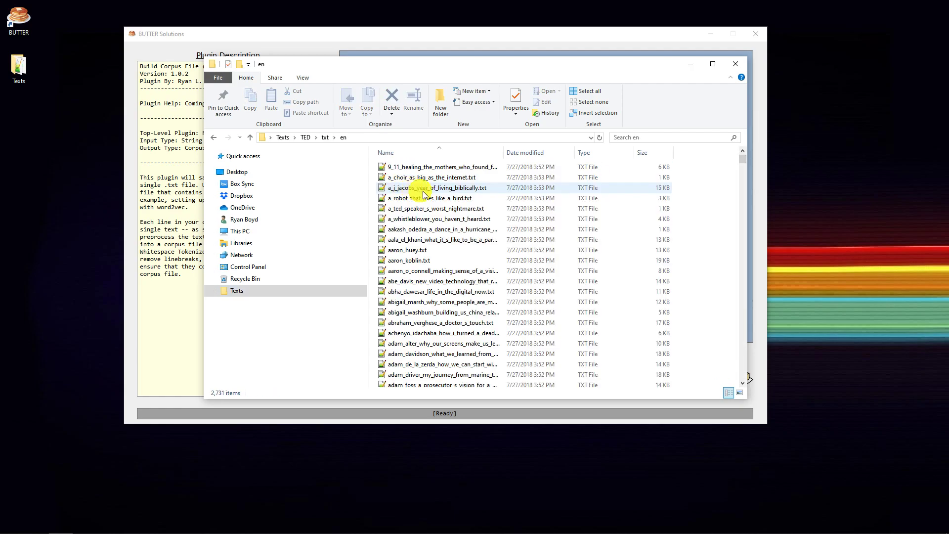
Step: Open the talk transcript about turning a deadly plant into a thriving business, read through it, and close Notepad++
scroll(455, 211, down, 4)
double_click(452, 214)
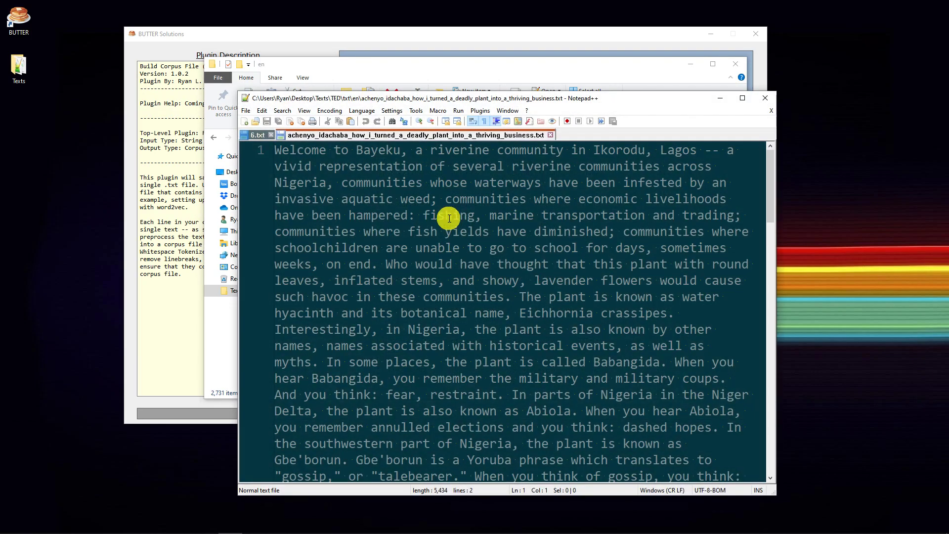
scroll(549, 223, down, 8)
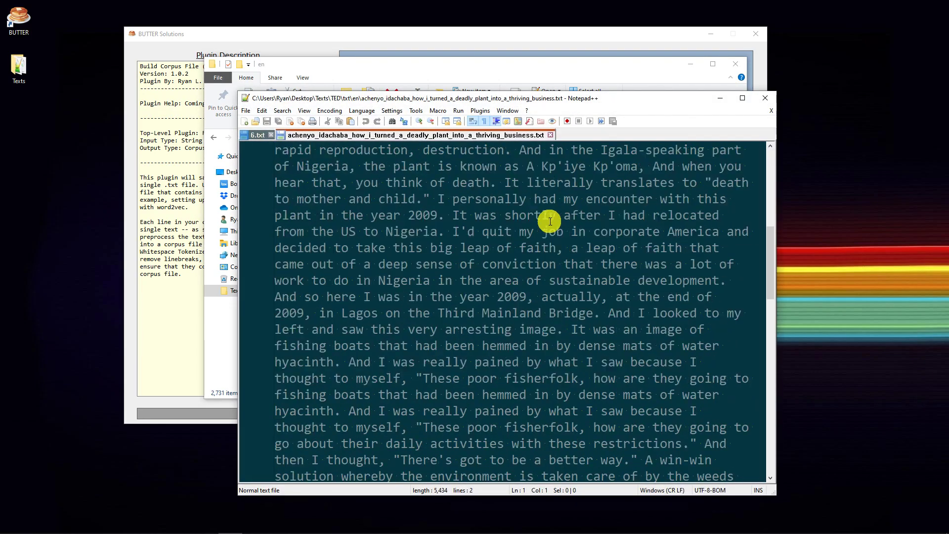
scroll(551, 221, down, 5)
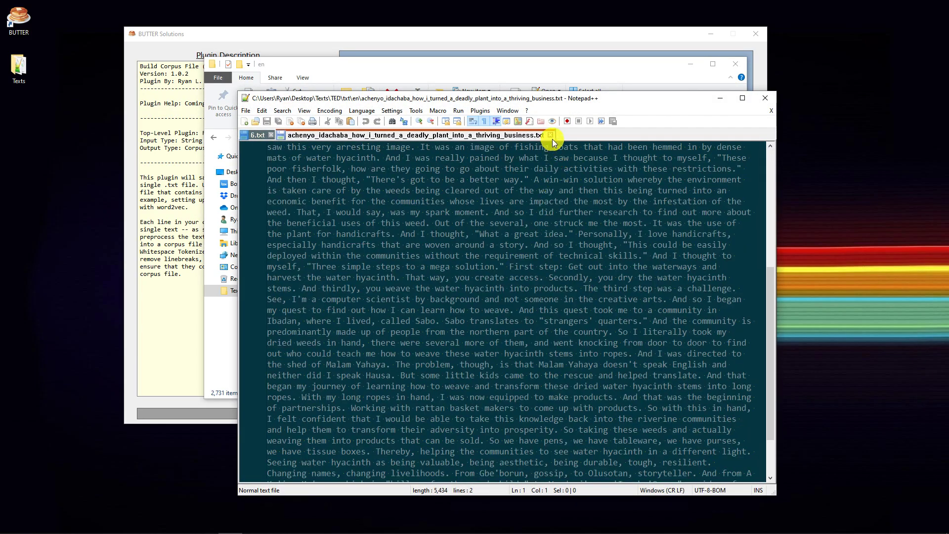
scroll(435, 209, up, 7)
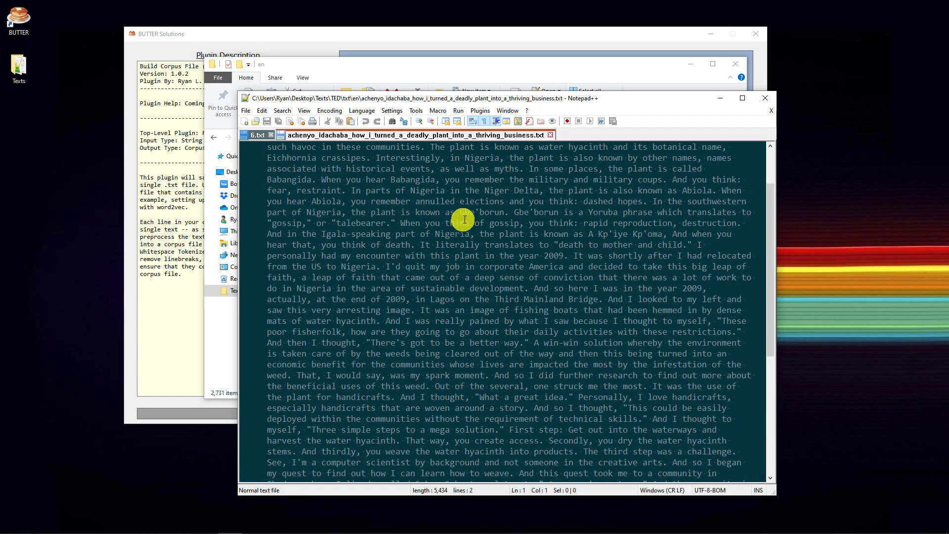
click(551, 135)
click(767, 100)
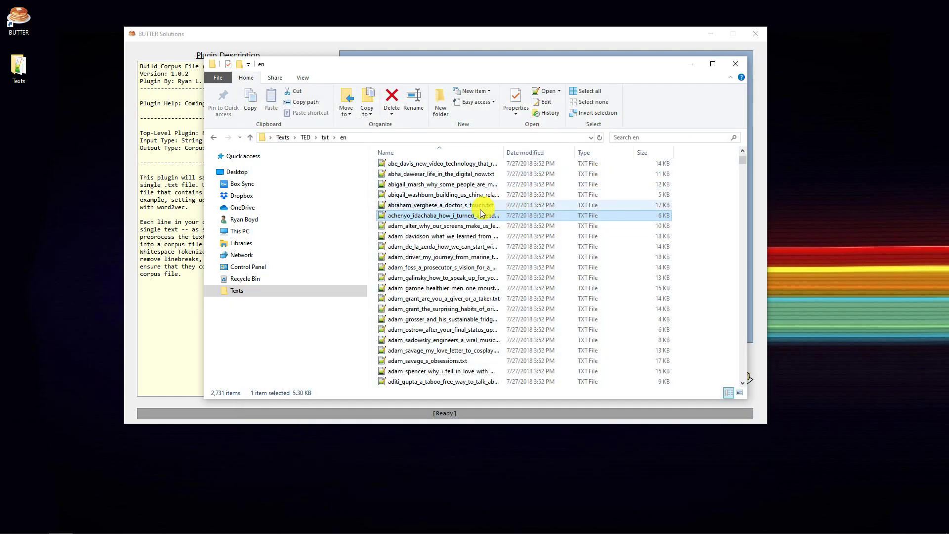
Step: Look further through the transcript files, return to the txt folder, and move File Explorer away from BUTTER
scroll(437, 245, down, 5)
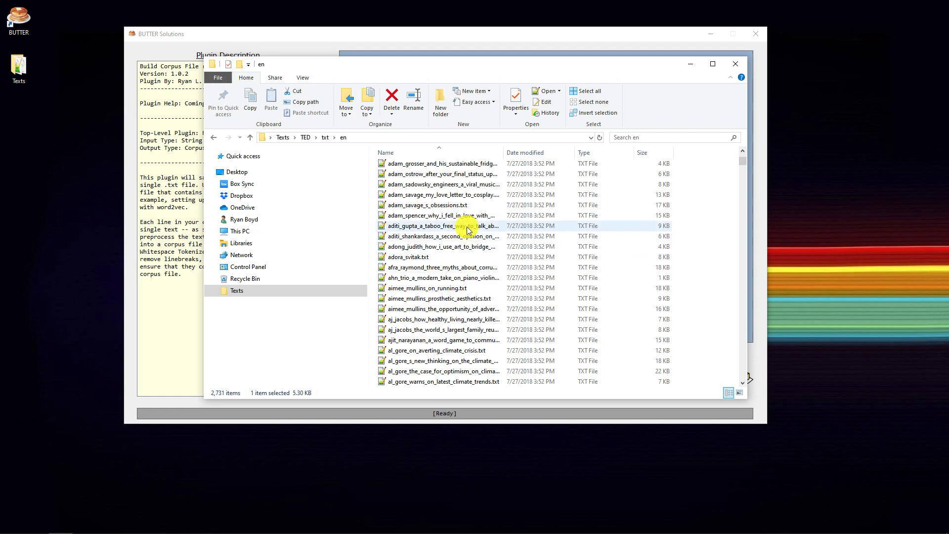
click(325, 138)
drag(374, 70, 948, 190)
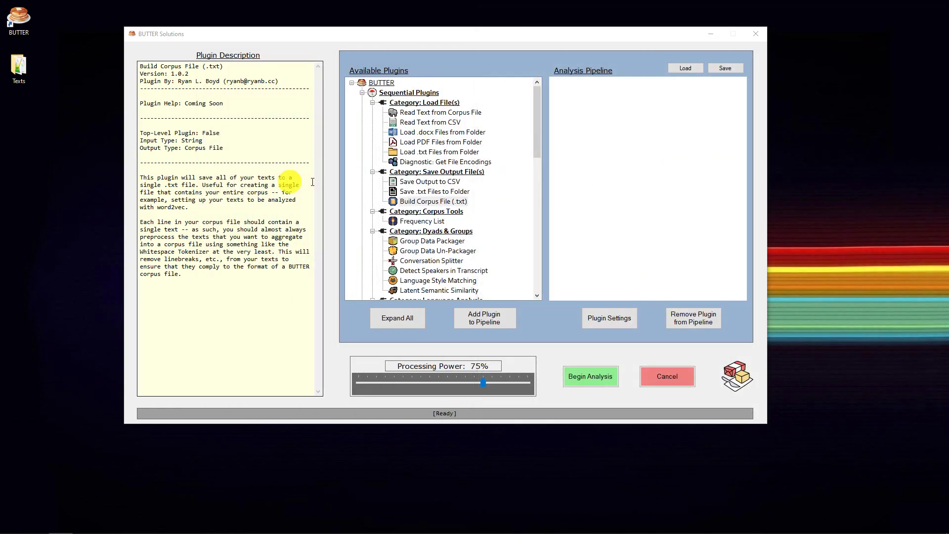
Step: Review the descriptions of the available text-loading plugins and of the Build Corpus File (.txt) plugin
click(484, 201)
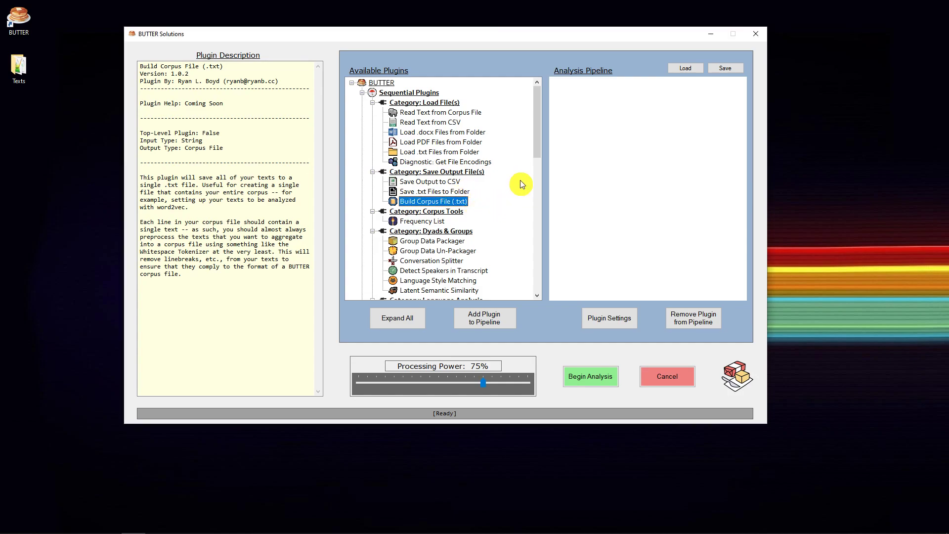
click(447, 124)
click(444, 142)
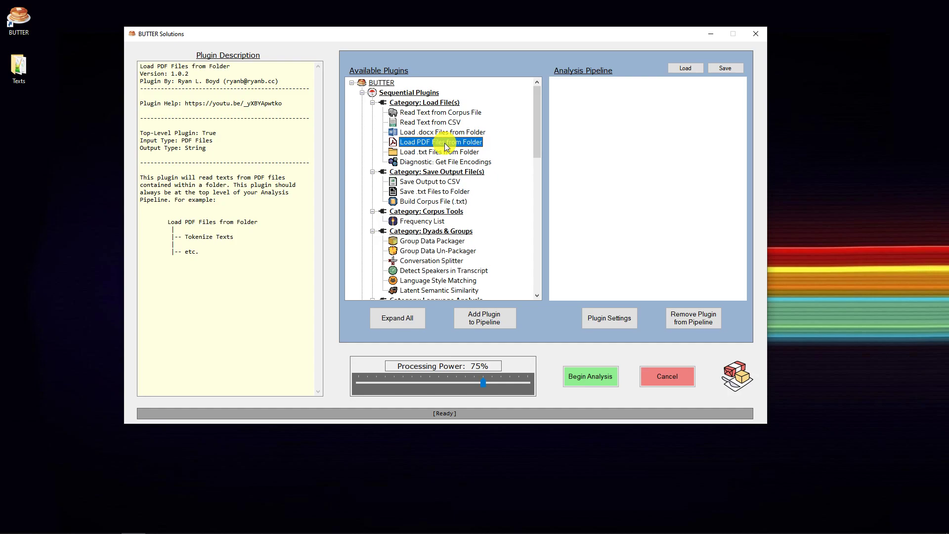
click(443, 203)
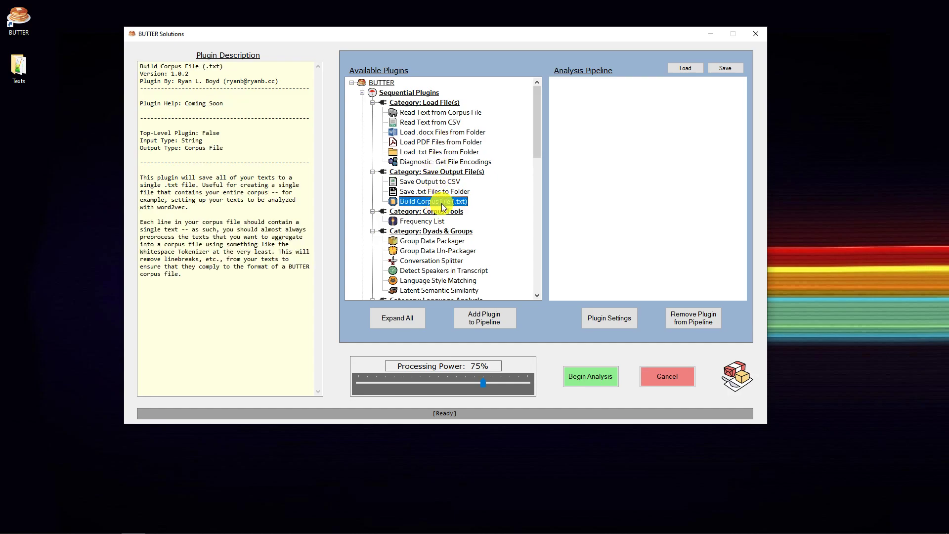
Step: Add the Load .txt Files from Folder plugin to the analysis pipeline and set its source folder to Texts > TED > txt > en
click(455, 153)
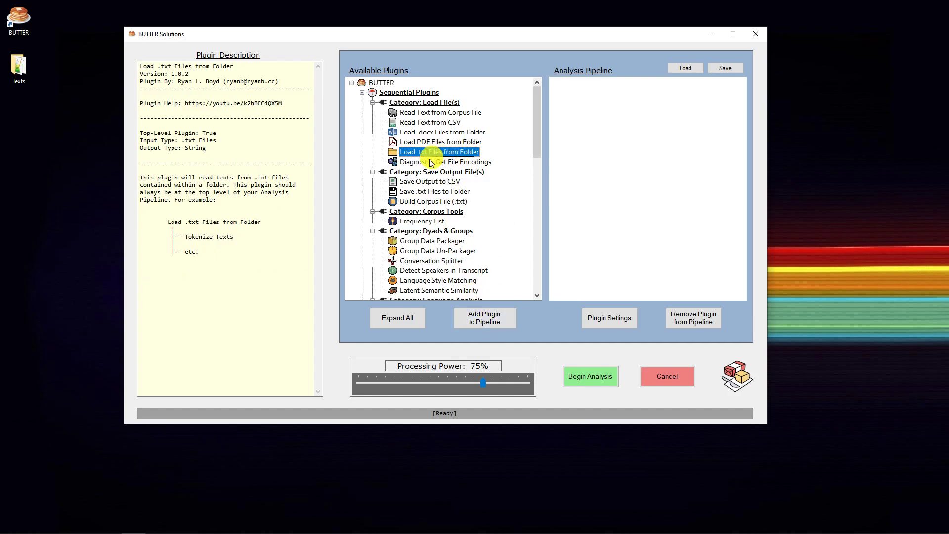
click(479, 315)
click(614, 319)
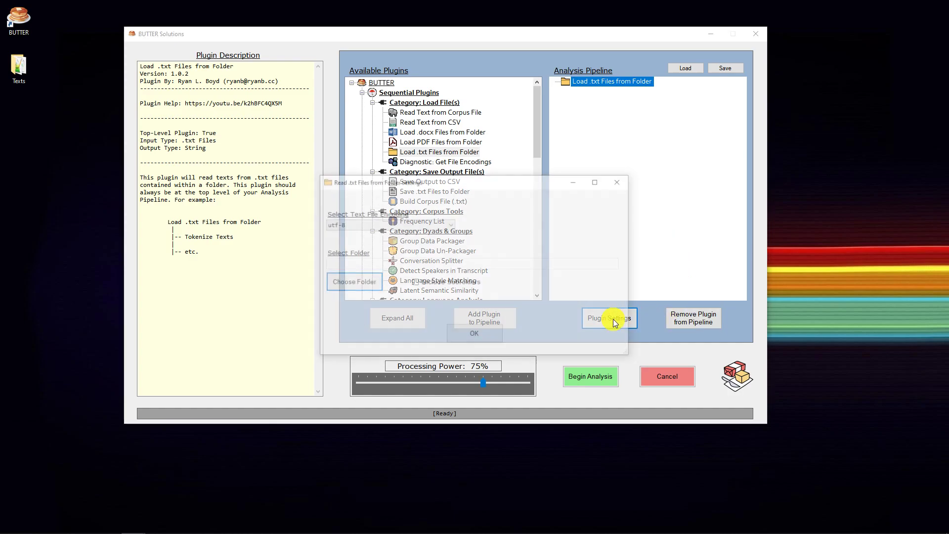
click(368, 283)
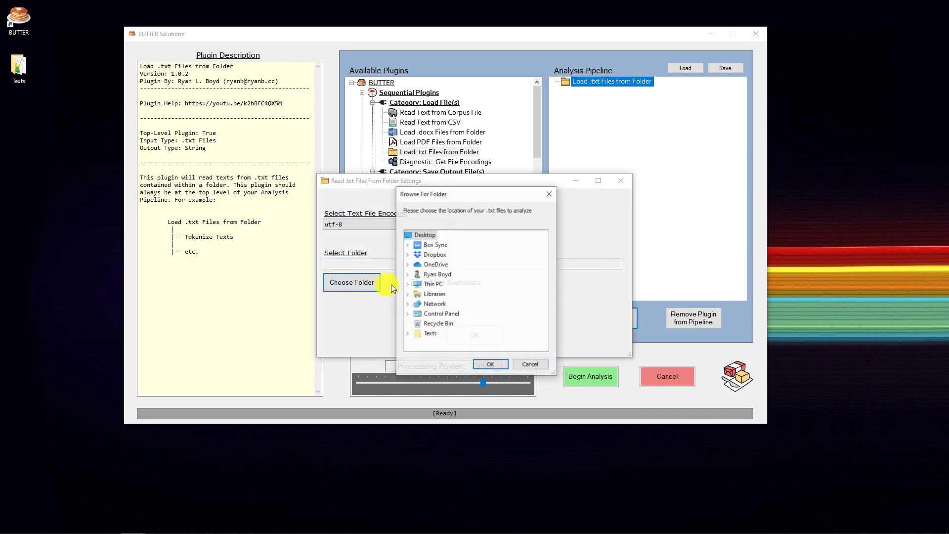
click(407, 333)
click(419, 325)
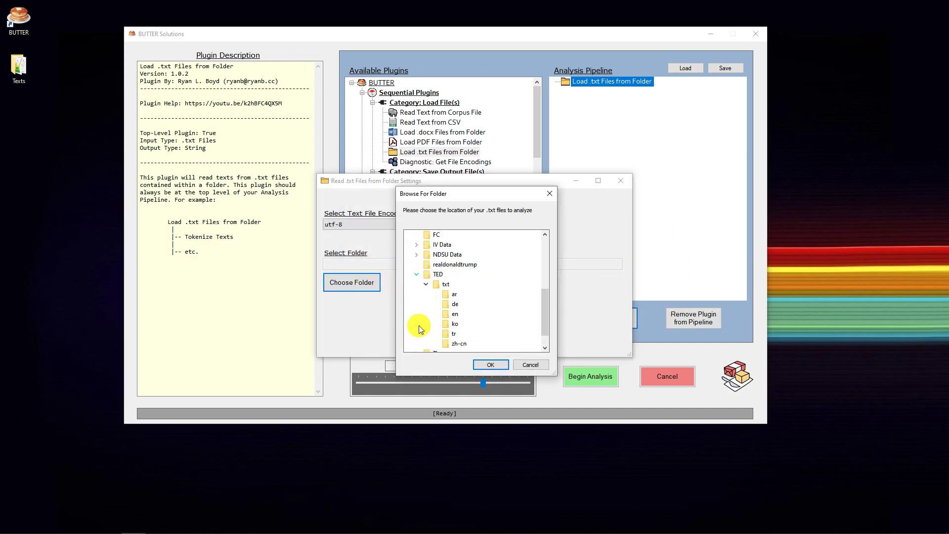
click(457, 315)
click(491, 364)
click(473, 336)
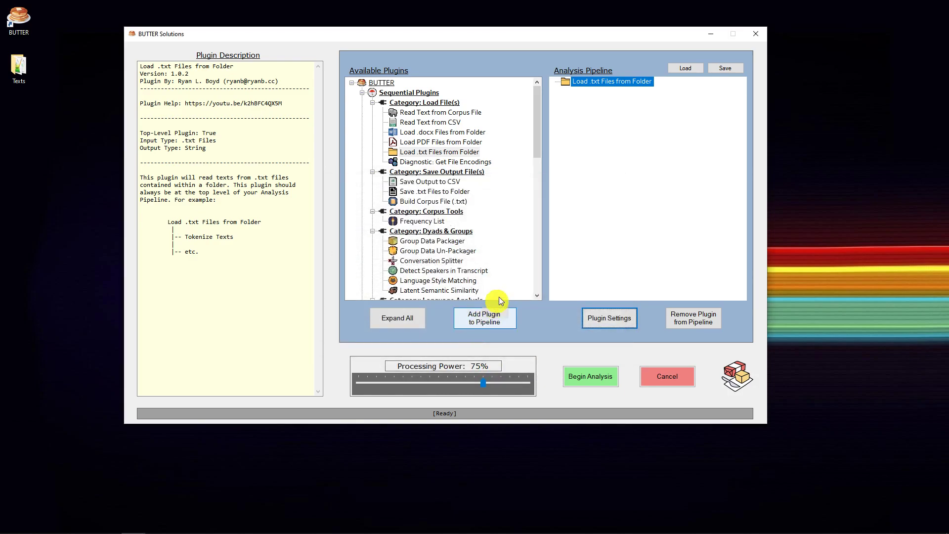
Step: Add the Build Corpus File (.txt) plugin to the pipeline and check both pipeline plugins' input and output types
click(428, 203)
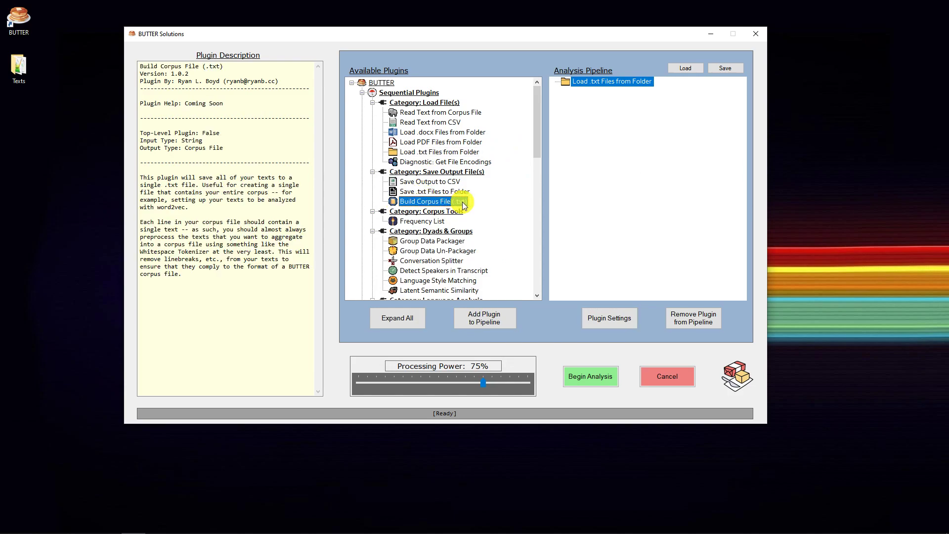
click(513, 324)
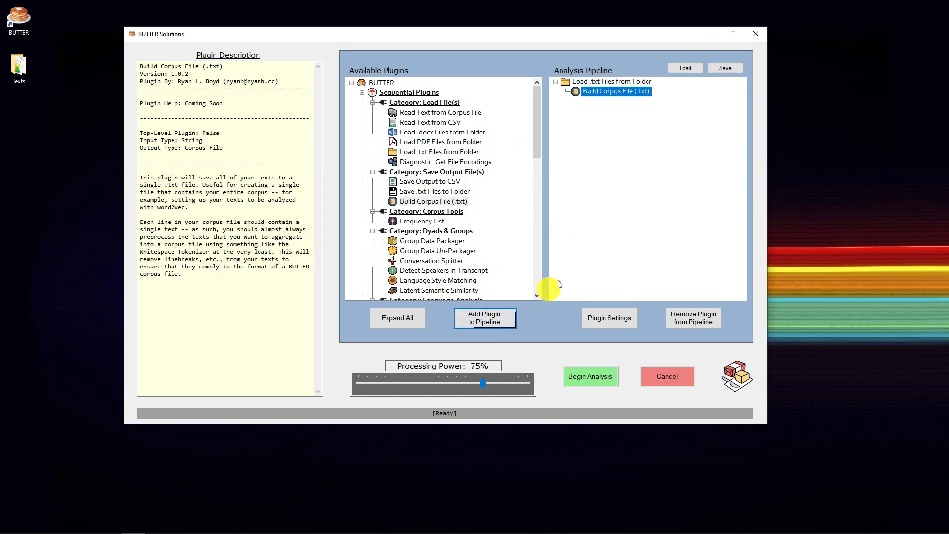
click(600, 81)
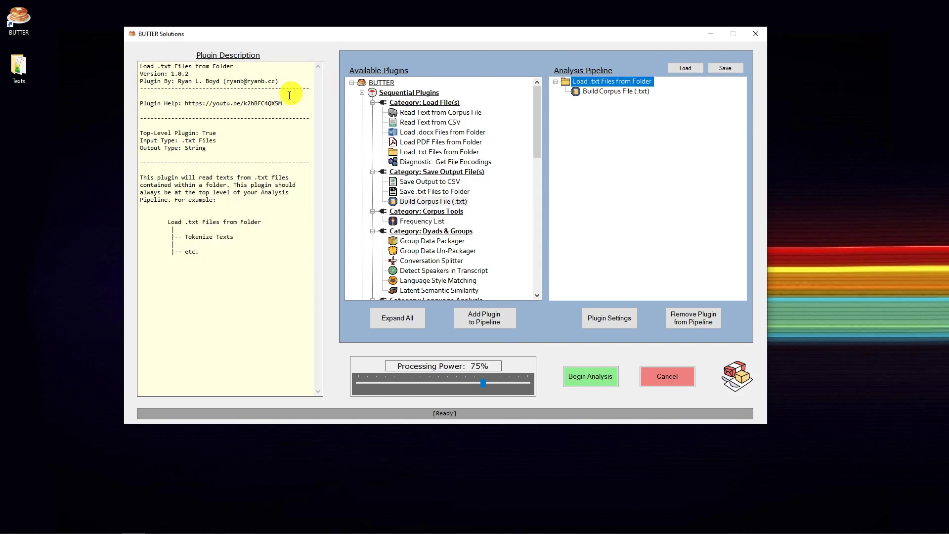
drag(142, 138, 232, 149)
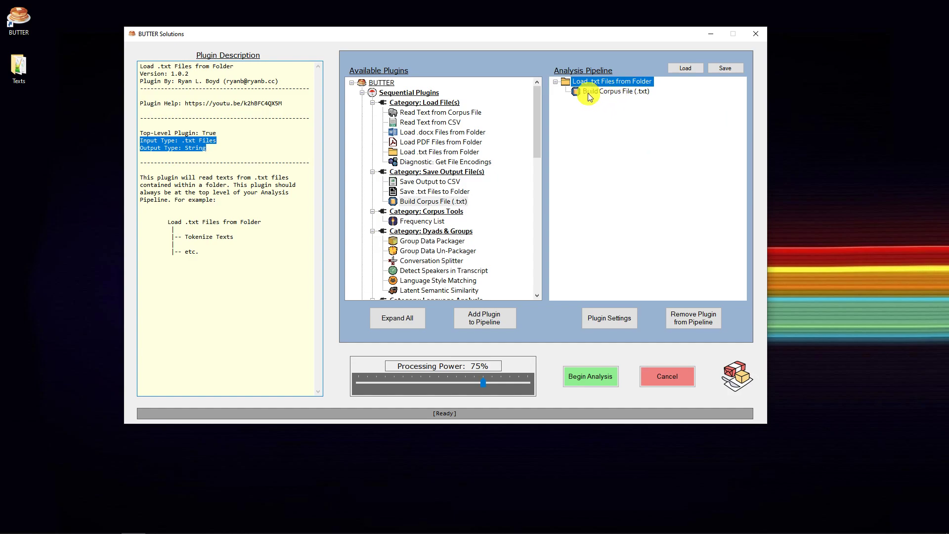
click(604, 92)
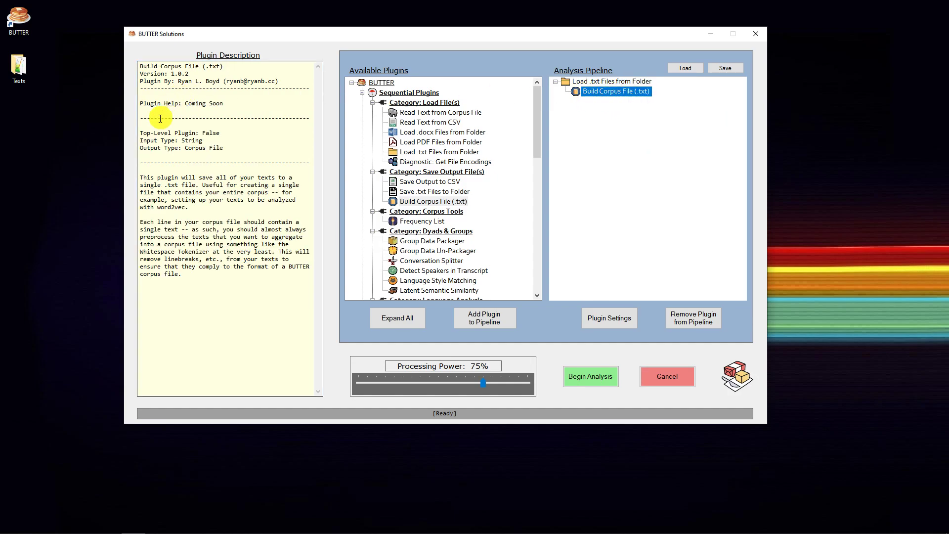
mouse_move(143, 134)
mouse_down()
mouse_move(221, 147)
mouse_move(143, 148)
mouse_up()
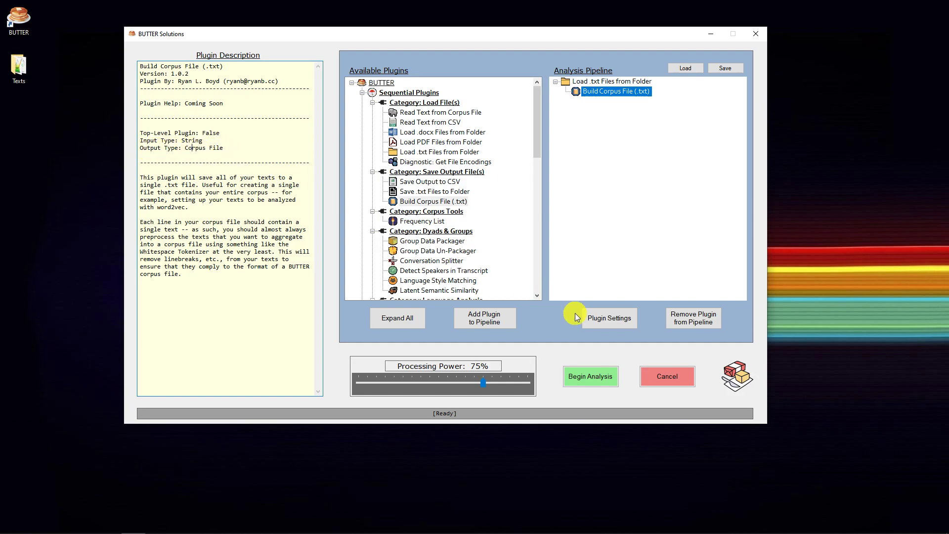
Step: Set the corpus output file to BUTTER-Corpus.txt in the Texts folder, keeping utf-8 encoding and lower-case conversion, and accept the settings
click(598, 318)
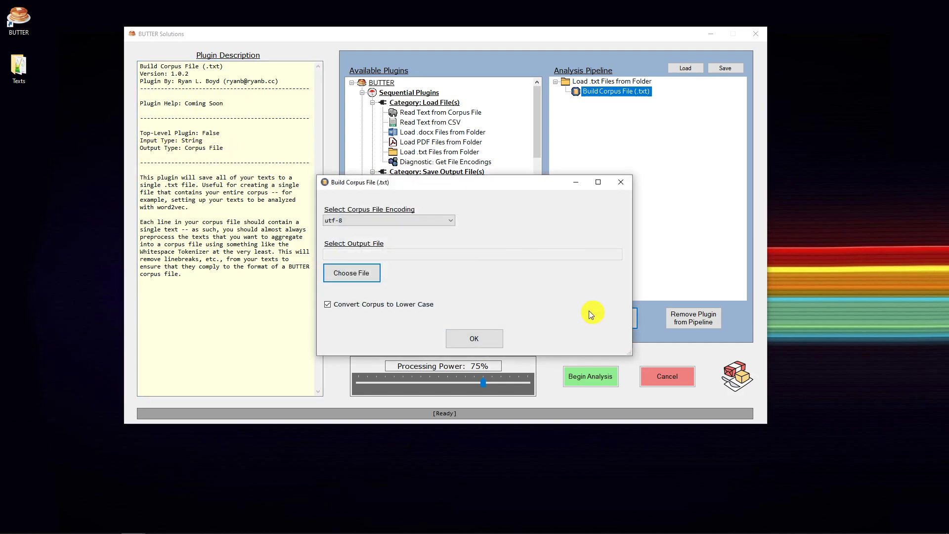
click(354, 276)
click(394, 306)
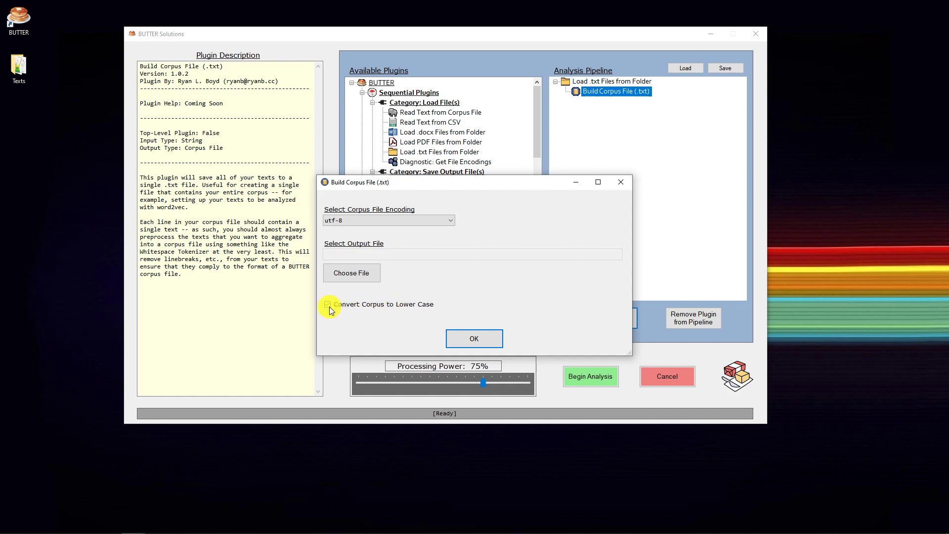
click(354, 278)
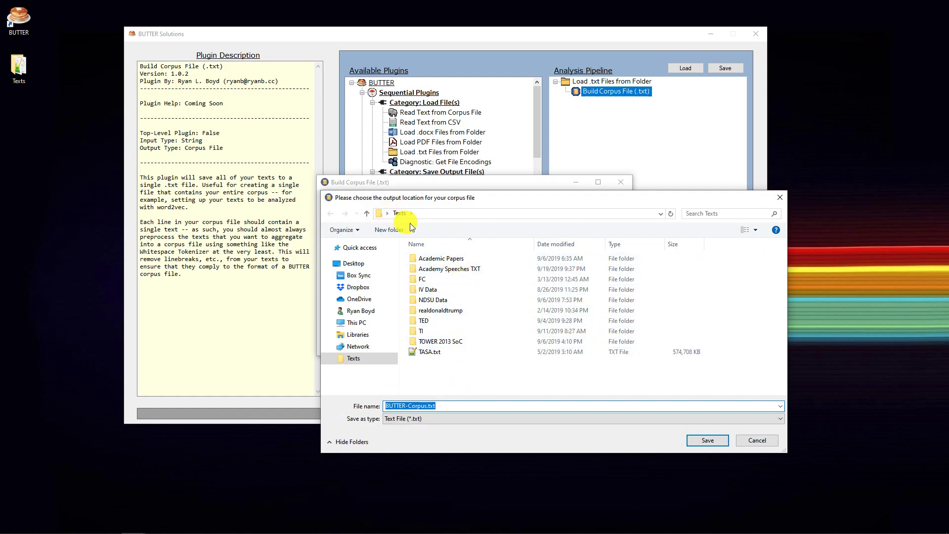
click(708, 440)
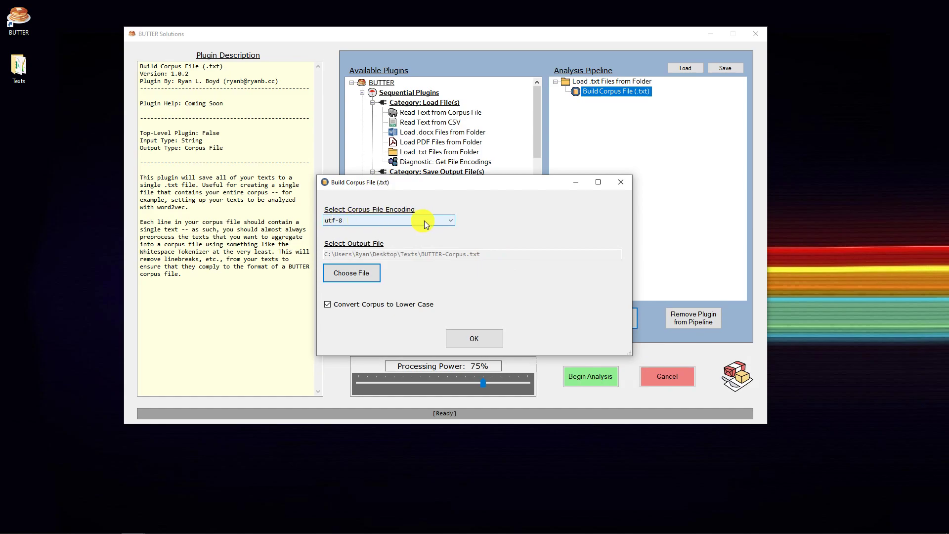
click(437, 220)
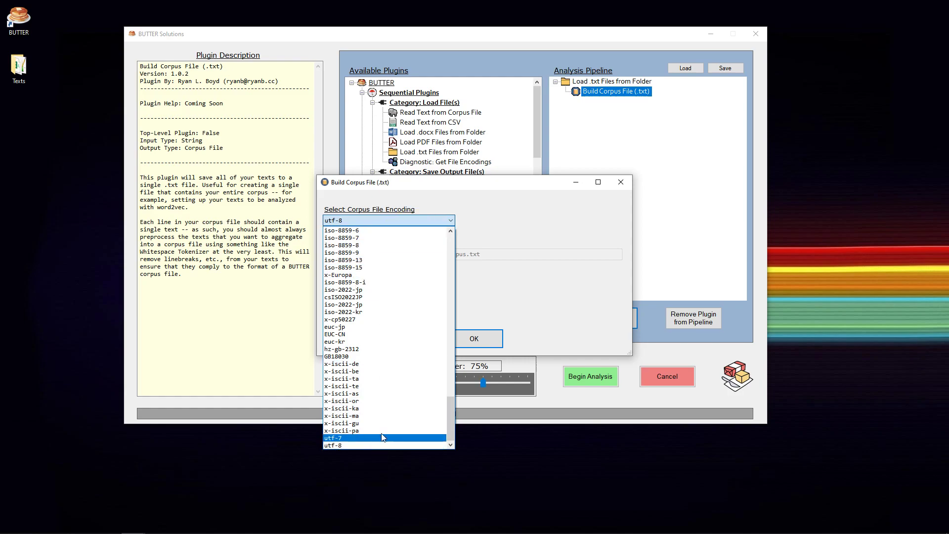
click(392, 221)
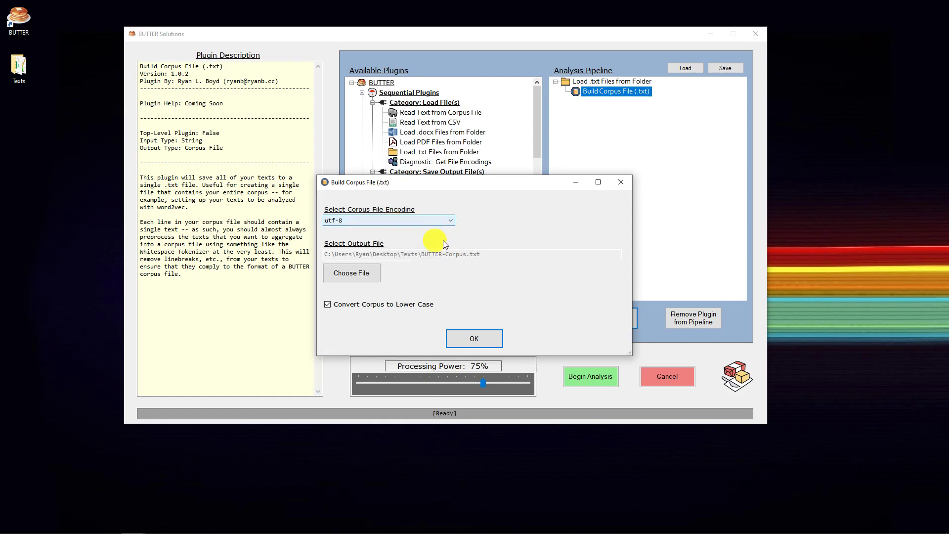
click(479, 339)
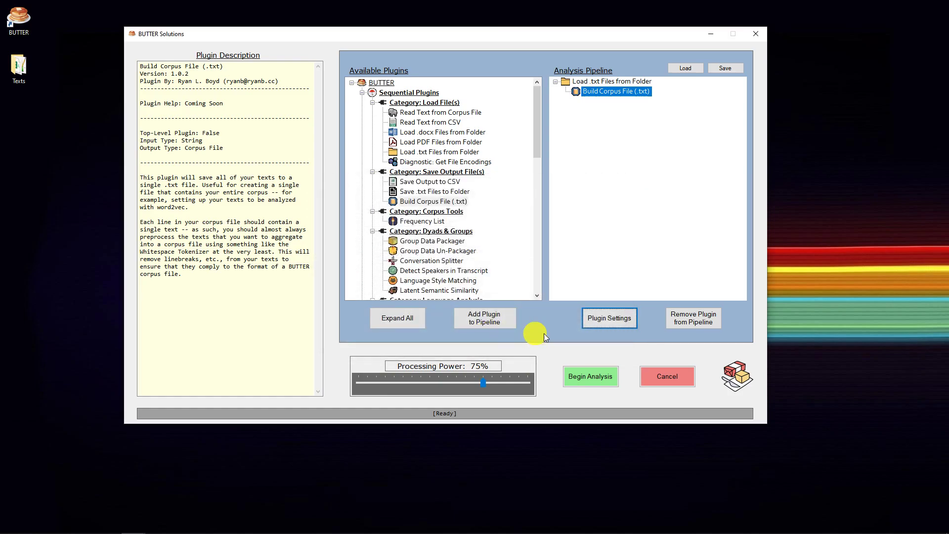
Step: Run the analysis pipeline and bring the File Explorer window with the txt folder back into view
click(588, 377)
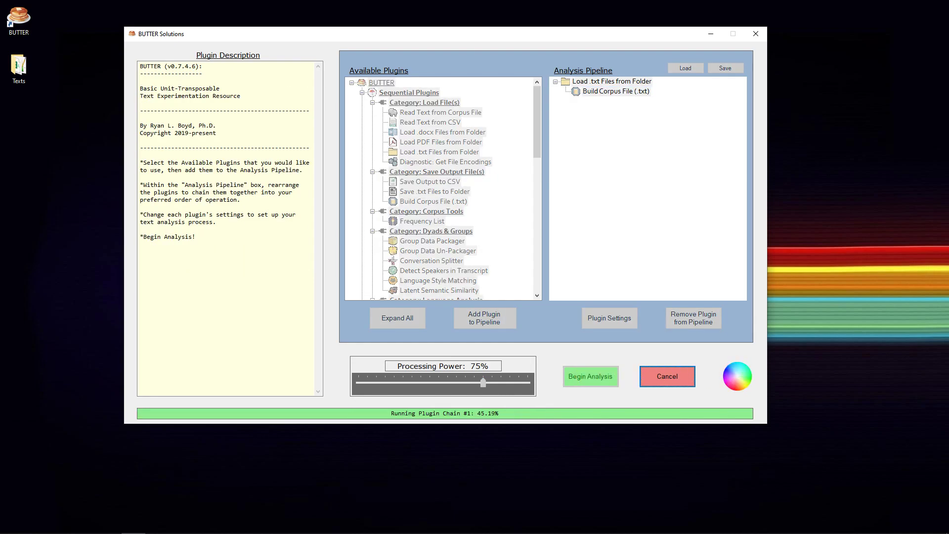
drag(948, 188, 436, 86)
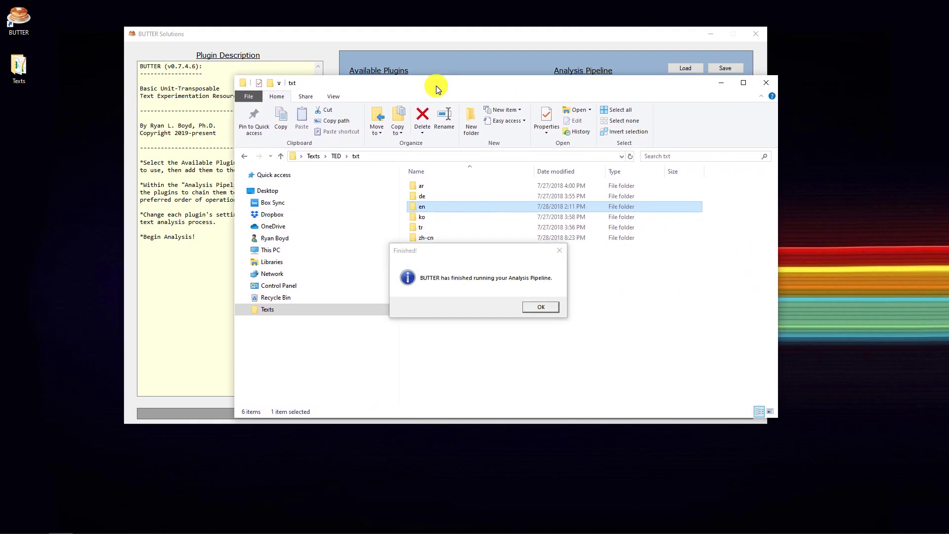
Step: Dismiss the completion message, open BUTTER-Corpus.txt from the Texts folder, and maximize its Notepad++ window
click(541, 307)
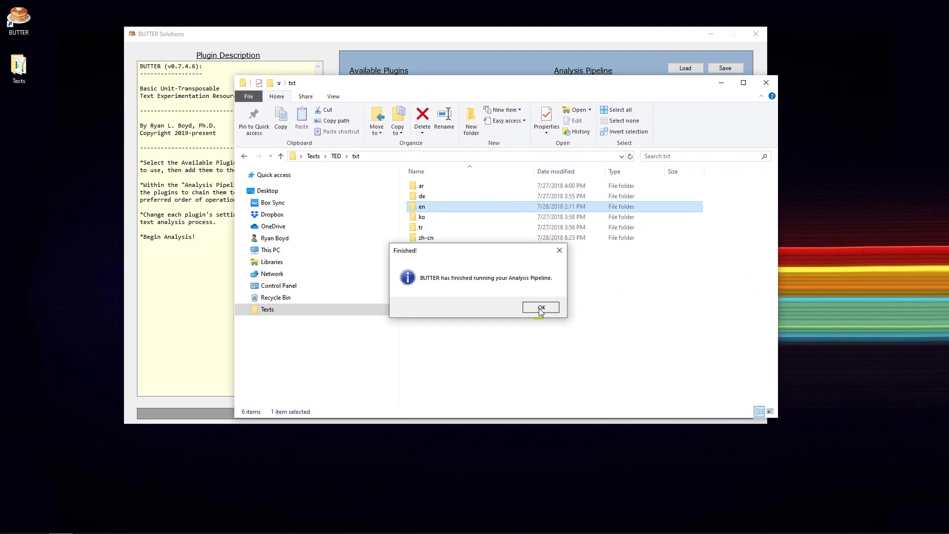
click(314, 158)
click(446, 292)
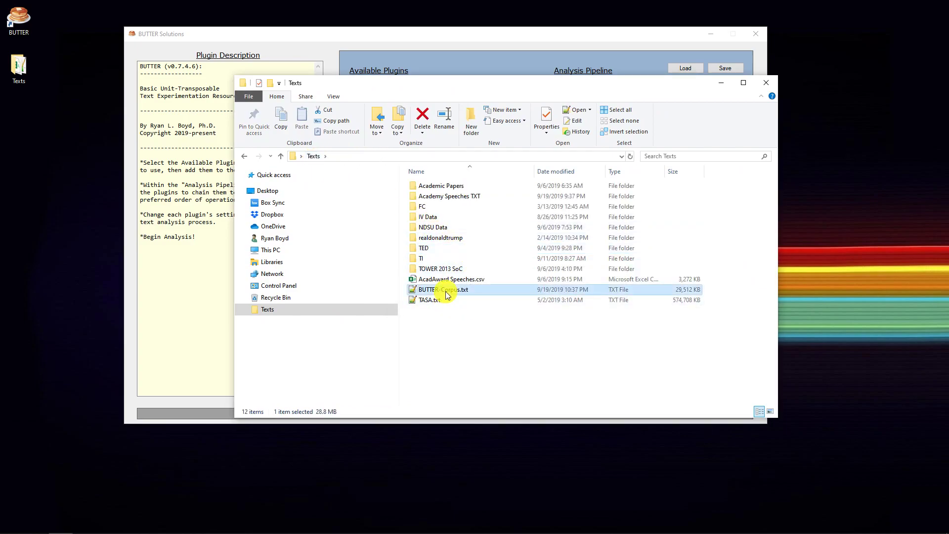
double_click(455, 294)
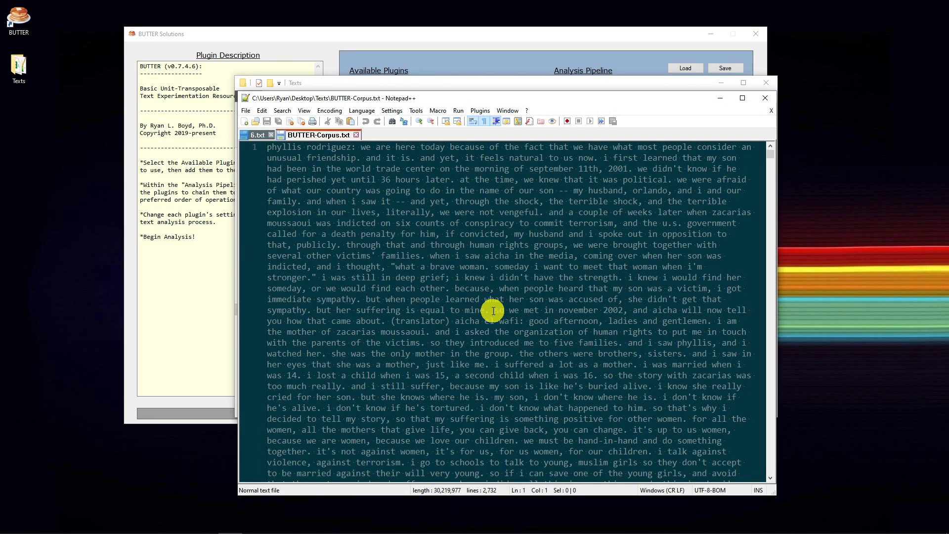
drag(468, 98, 429, 7)
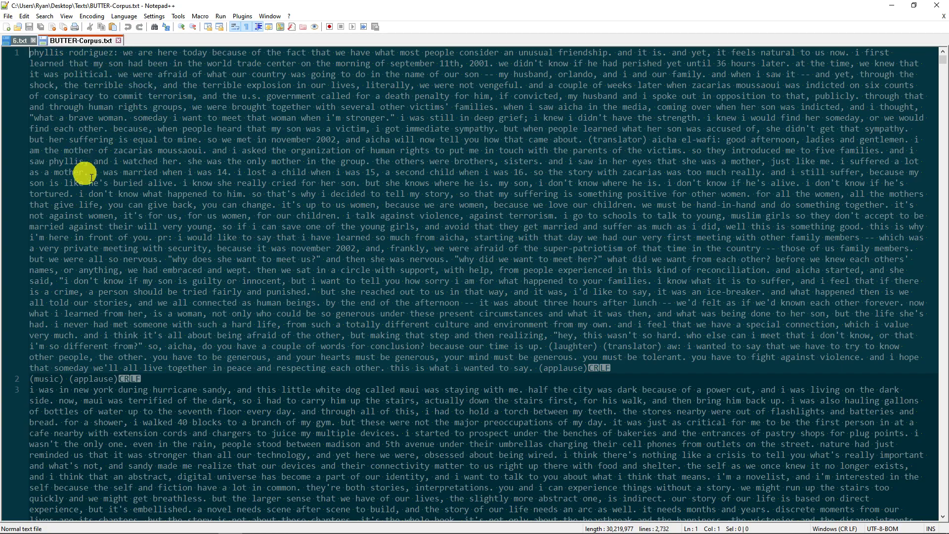
Step: Turn off word wrap for the corpus file and look through its one-text-per-line layout
click(64, 16)
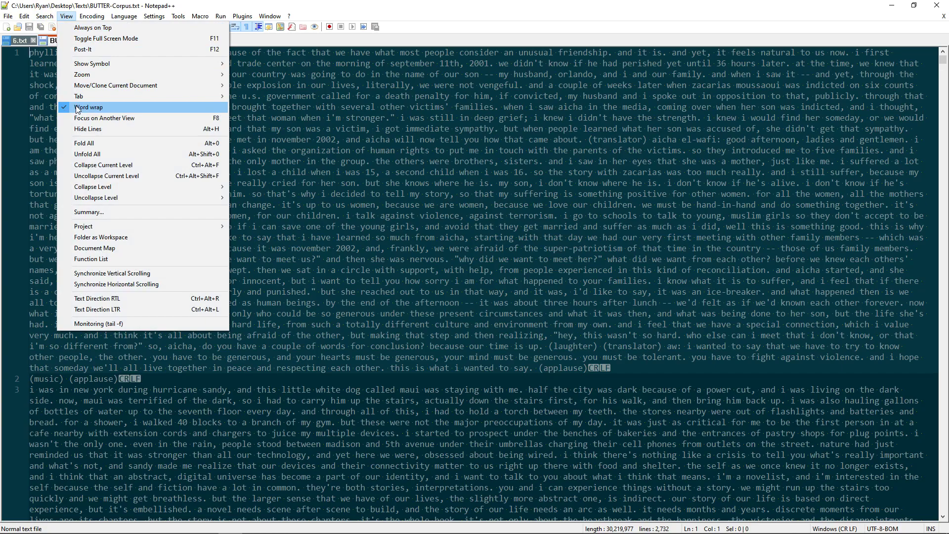
click(92, 108)
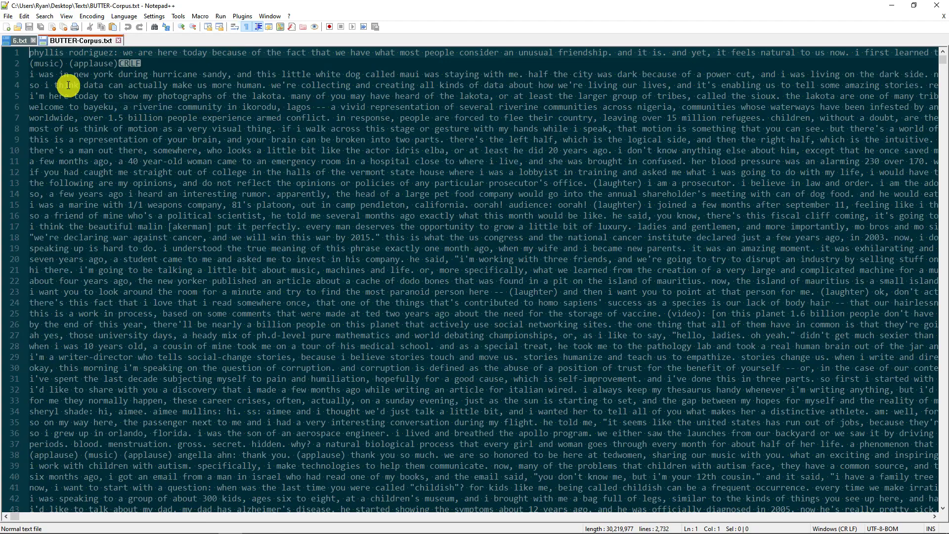
click(59, 64)
click(95, 122)
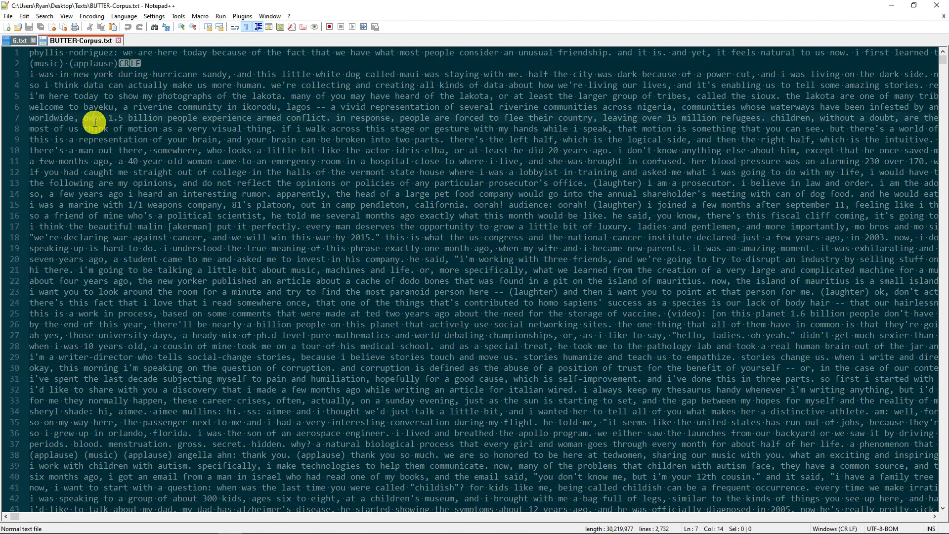
scroll(76, 178, down, 8)
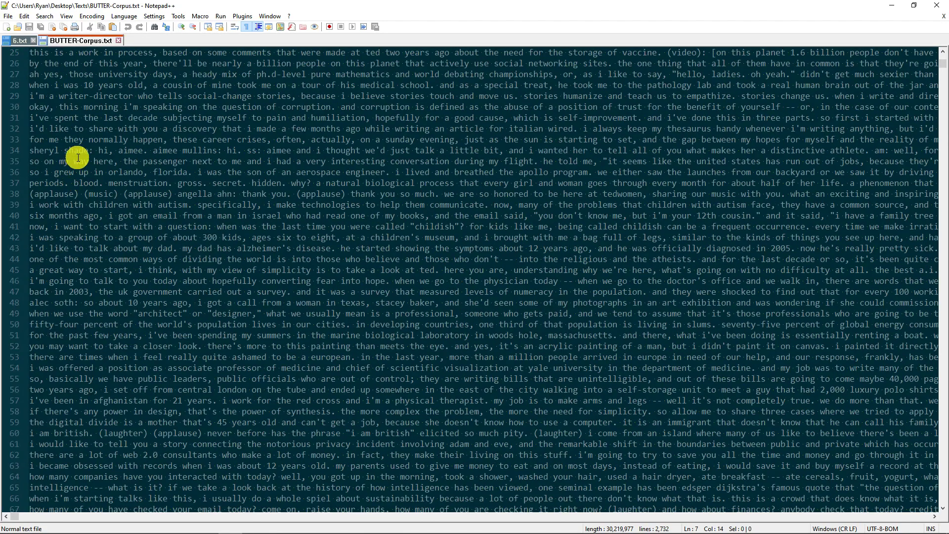
scroll(78, 158, down, 5)
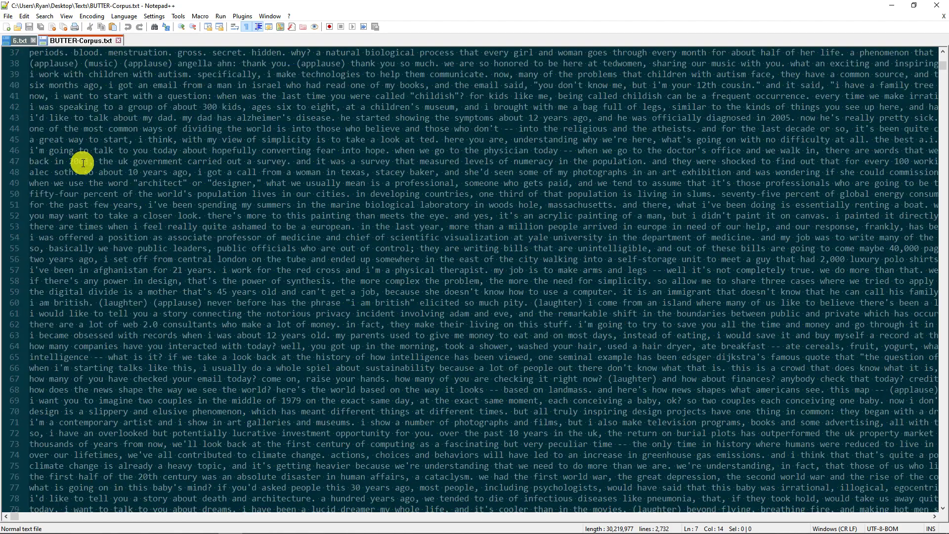
scroll(116, 176, down, 5)
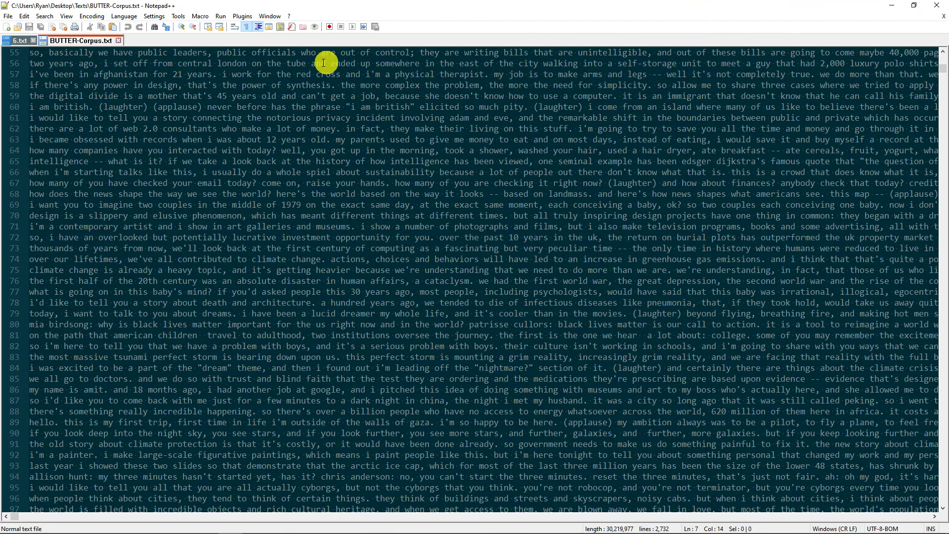
Step: Enlarge the text and highlight "fact," in line 62 to examine the comma attached to the word
click(339, 128)
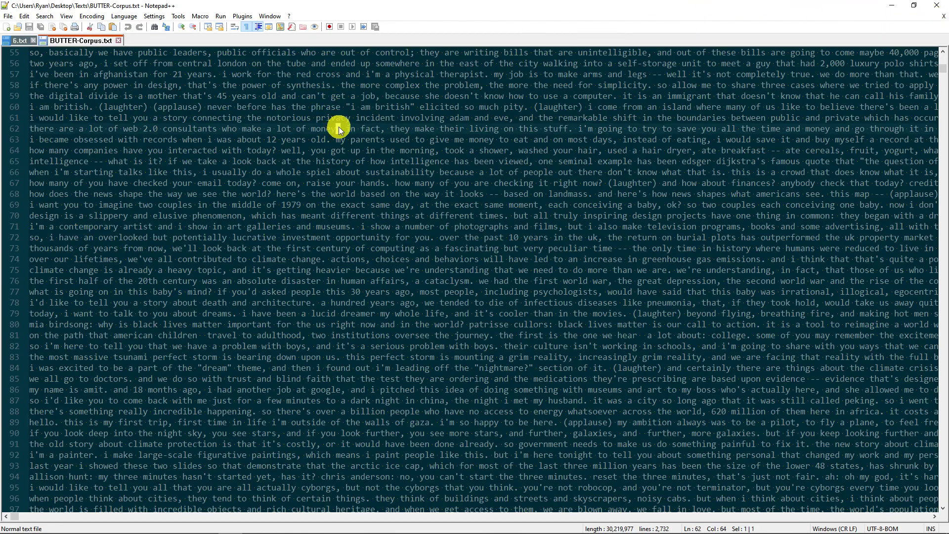
click(383, 128)
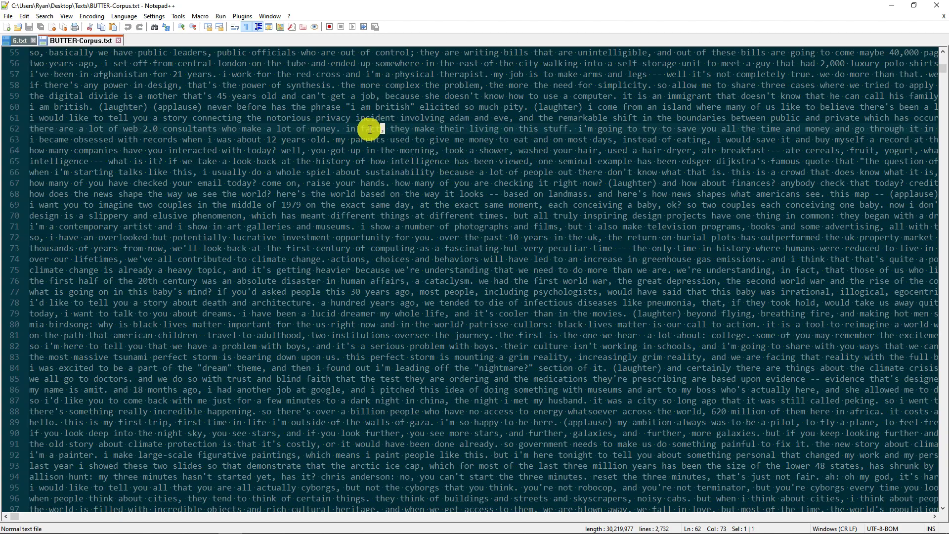
ctrl+scroll(370, 133, up, 3)
drag(501, 154, 531, 154)
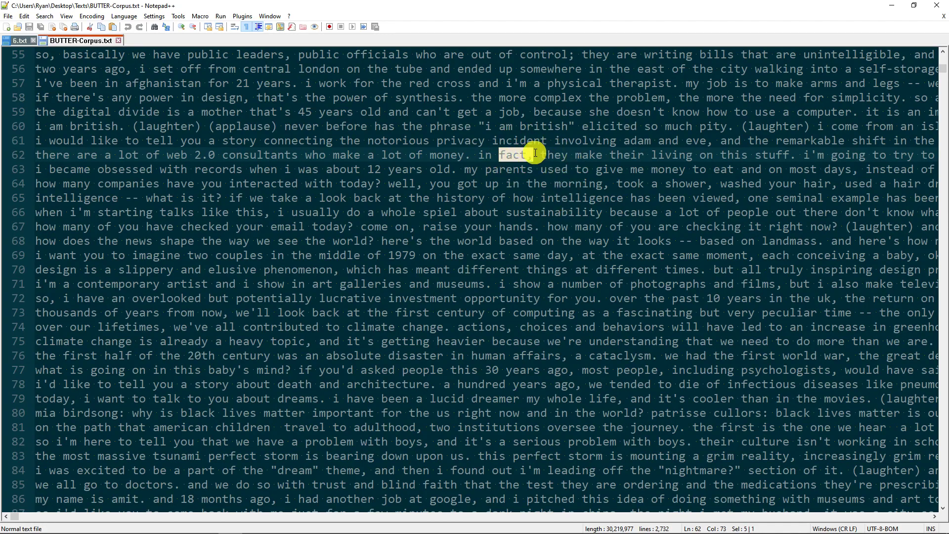
click(536, 153)
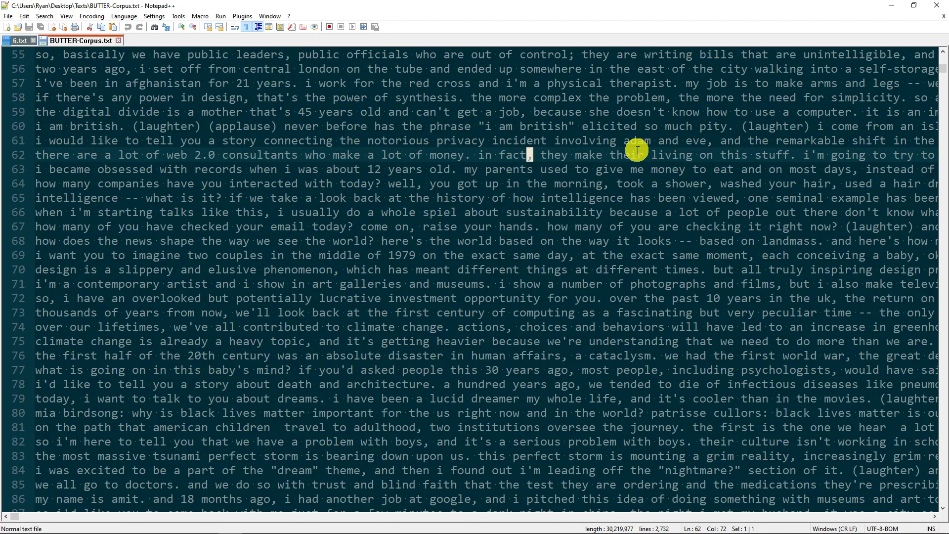
Step: Insert a separate "fact" after "in fact," in line 62 and highlight both versions for comparison
key(shift+Left)
key(shift+Left)
key(shift+Left)
key(shift+Left)
key(shift+Left)
text(fact,)
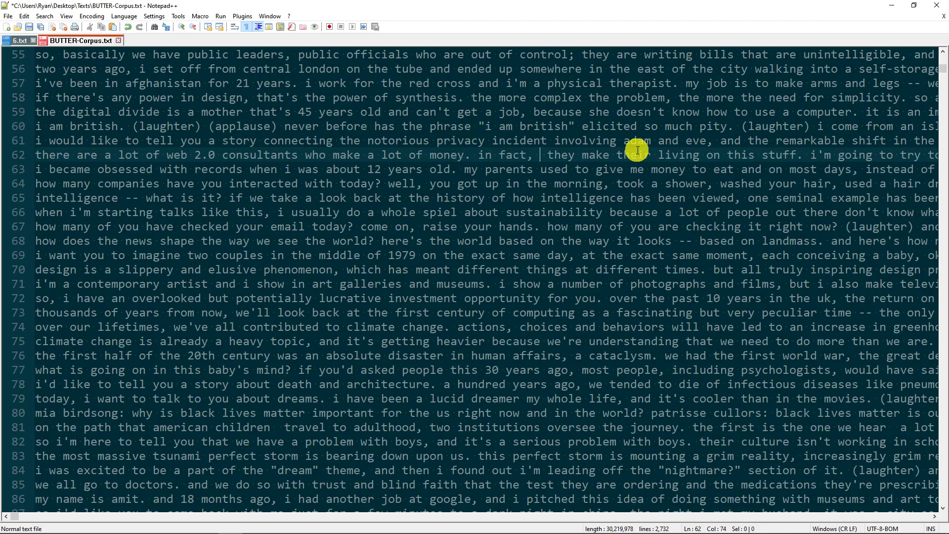
text(fact,)
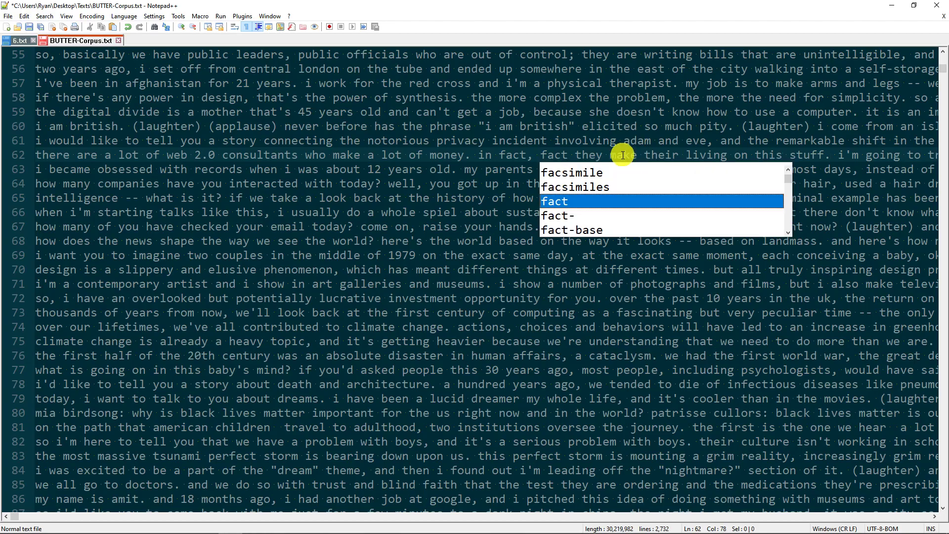
double_click(555, 155)
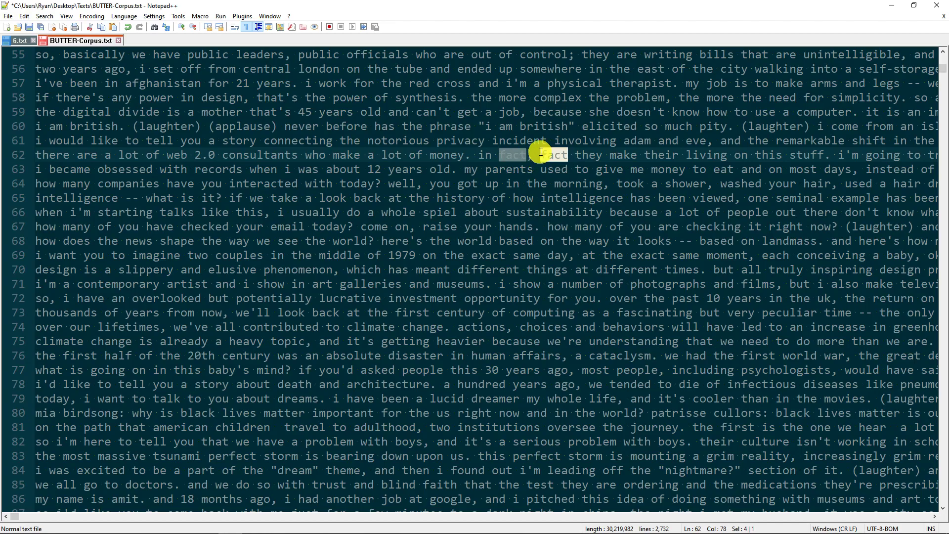
drag(536, 155, 506, 156)
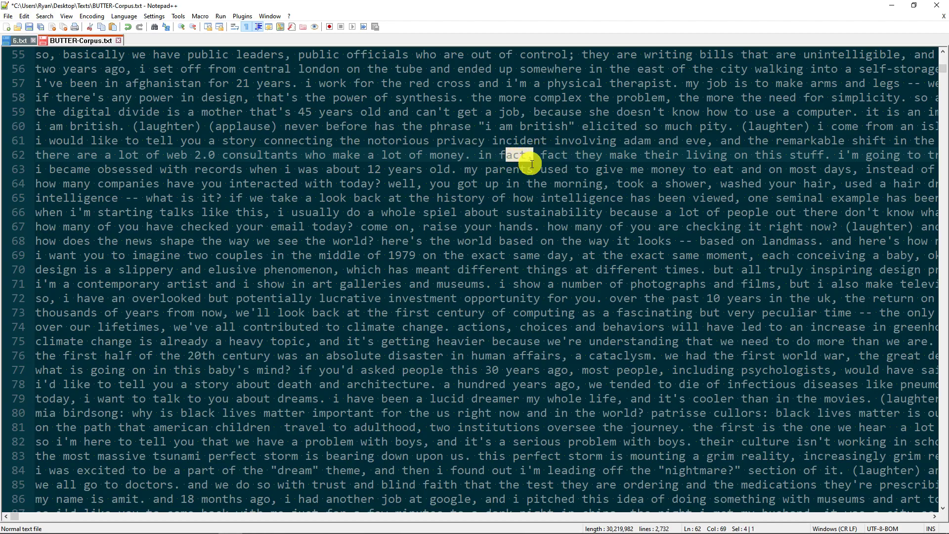
click(522, 173)
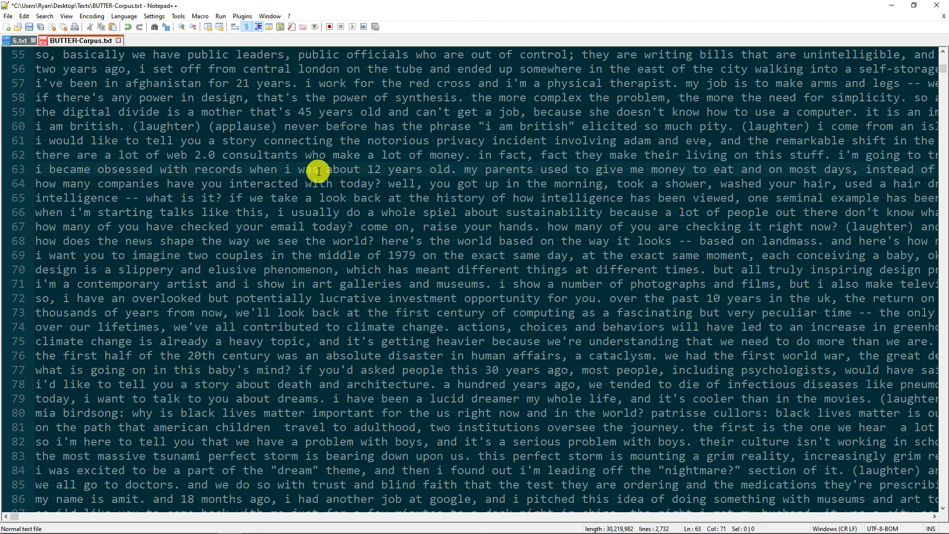
Step: Close BUTTER-Corpus.txt without saving the changes and exit Notepad++
click(119, 40)
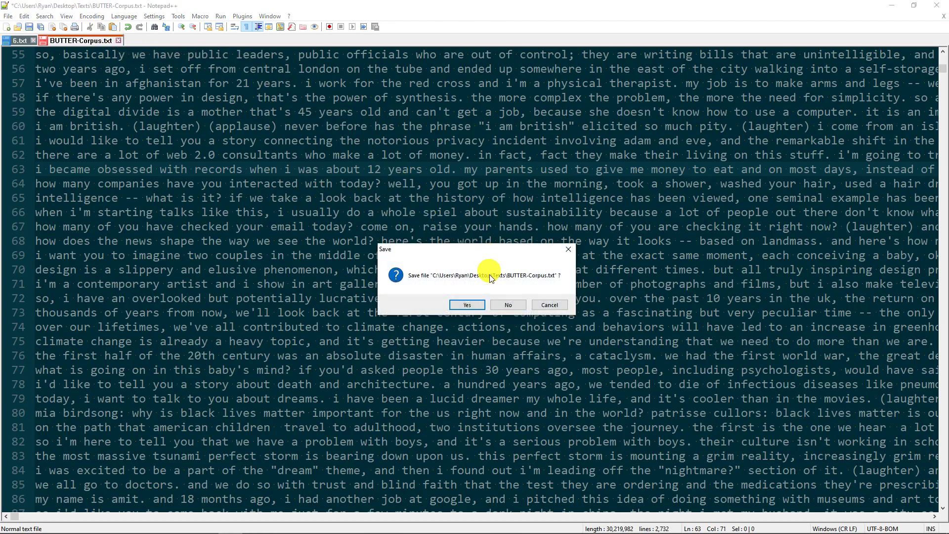
click(506, 308)
click(509, 306)
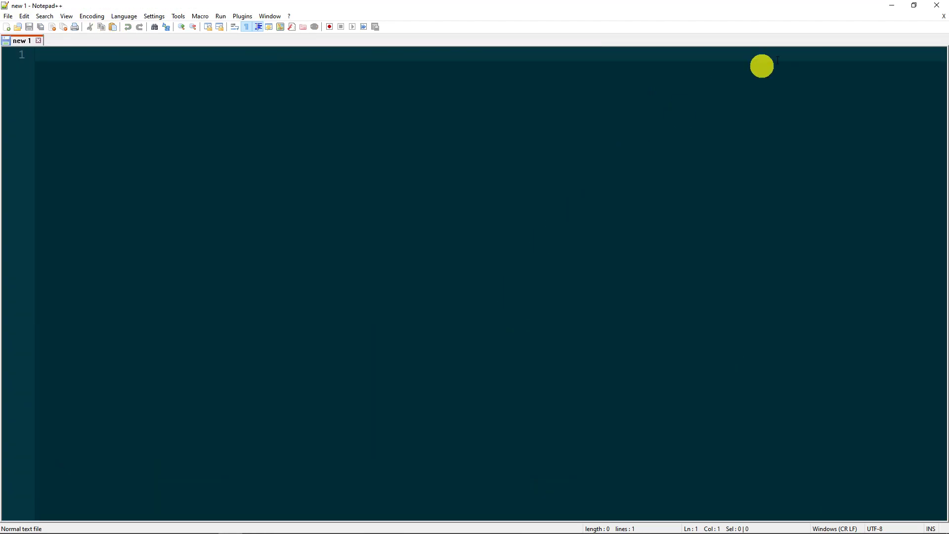
click(938, 6)
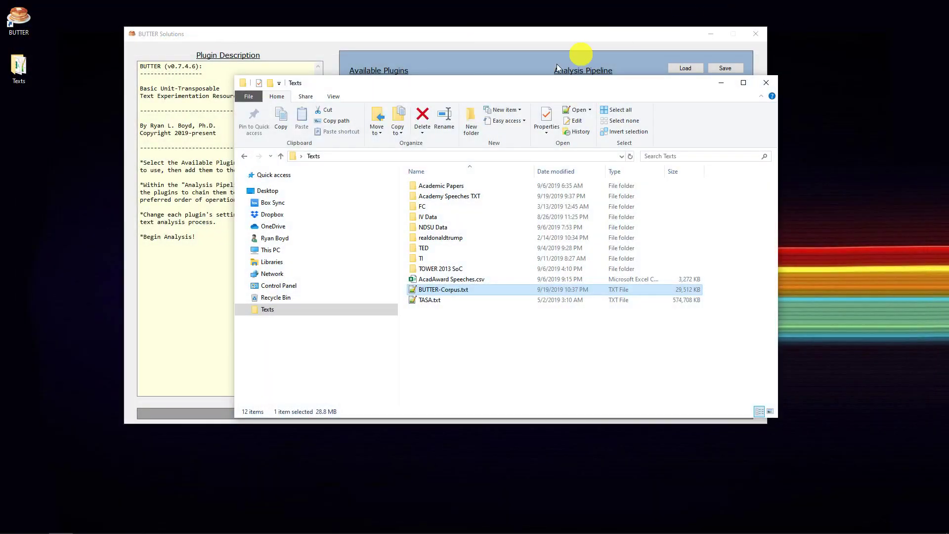
Step: Return to BUTTER and remove the Build Corpus File (.txt) plugin from the analysis pipeline
click(452, 34)
click(606, 92)
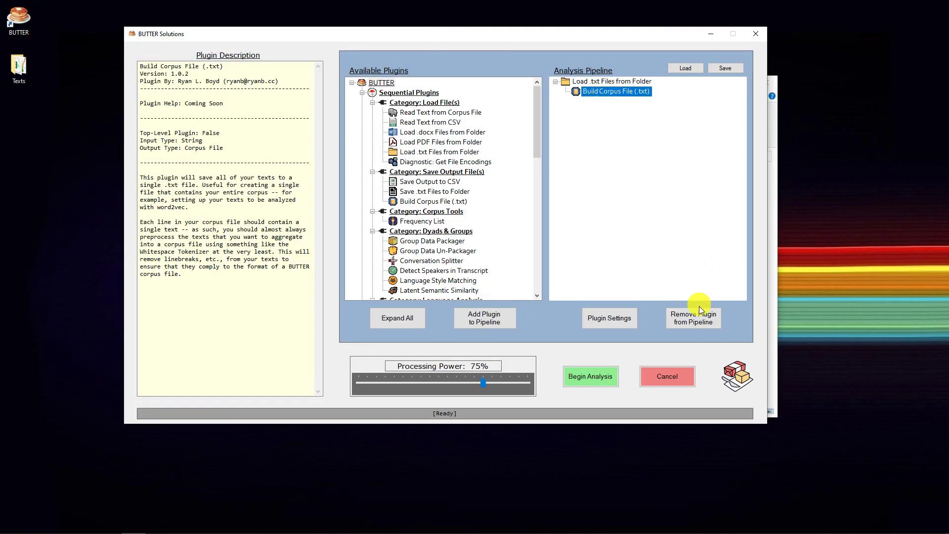
click(698, 321)
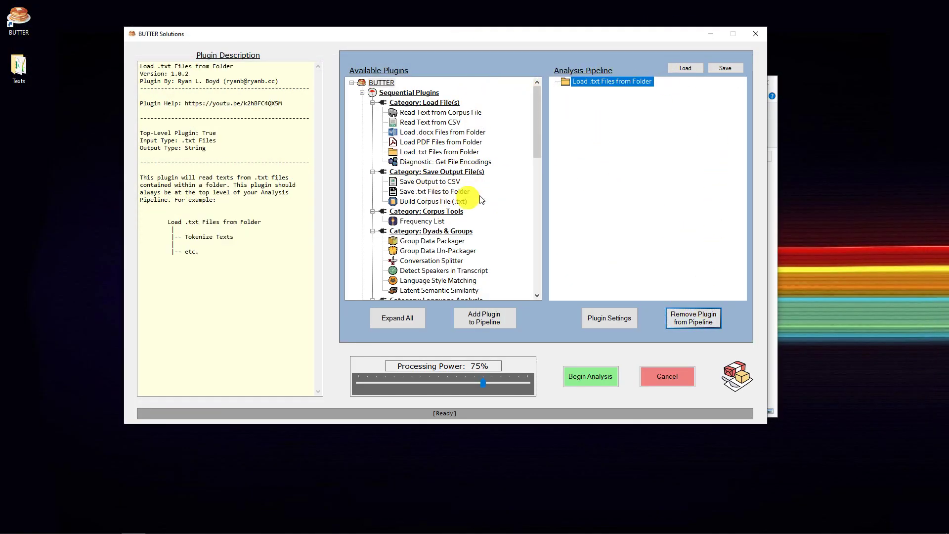
click(633, 108)
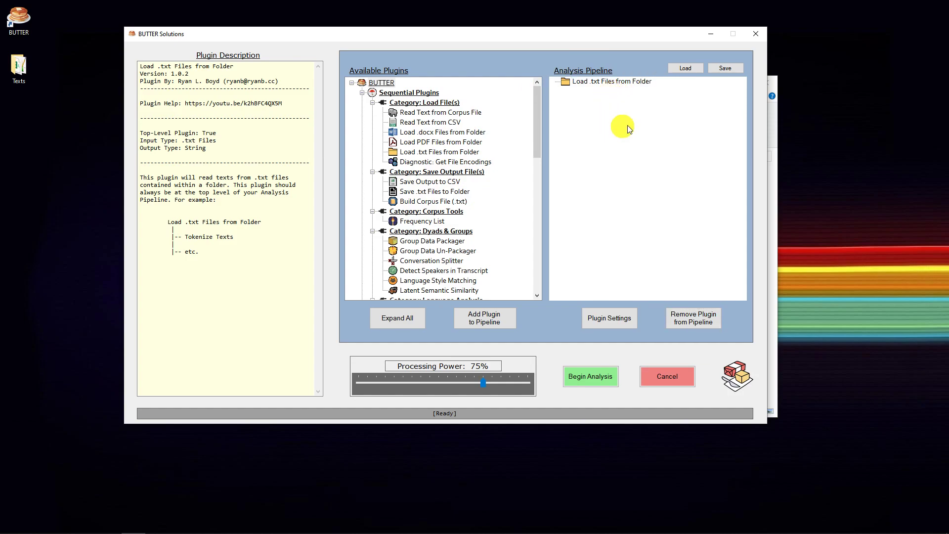
Step: Add the Twitter-Aware Tokenizer to the pipeline and nest it under Load .txt Files from Folder
drag(541, 106, 538, 220)
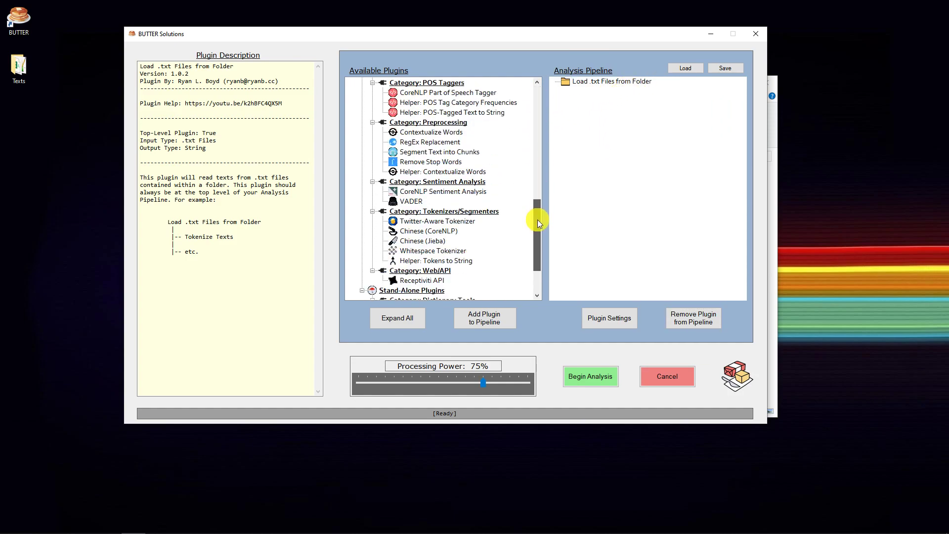
double_click(452, 224)
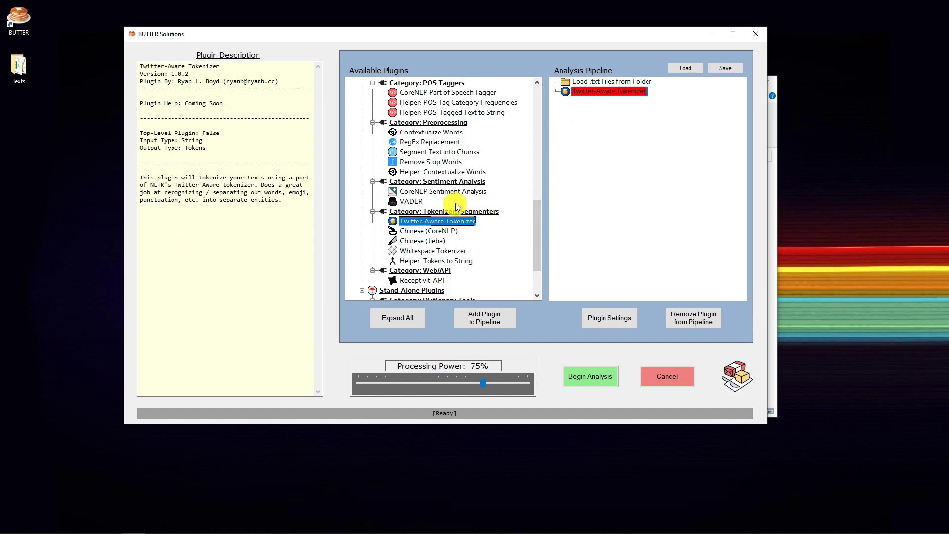
drag(623, 92, 663, 82)
click(600, 103)
click(602, 94)
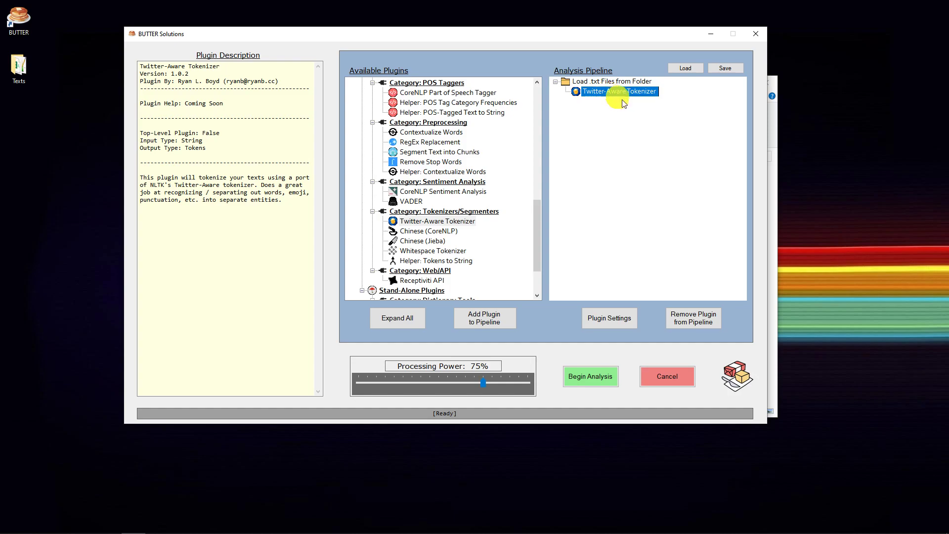
Step: Add the LemmaGen v3 lemmatizer to the pipeline beneath the Twitter-Aware Tokenizer
scroll(539, 220, up, 2)
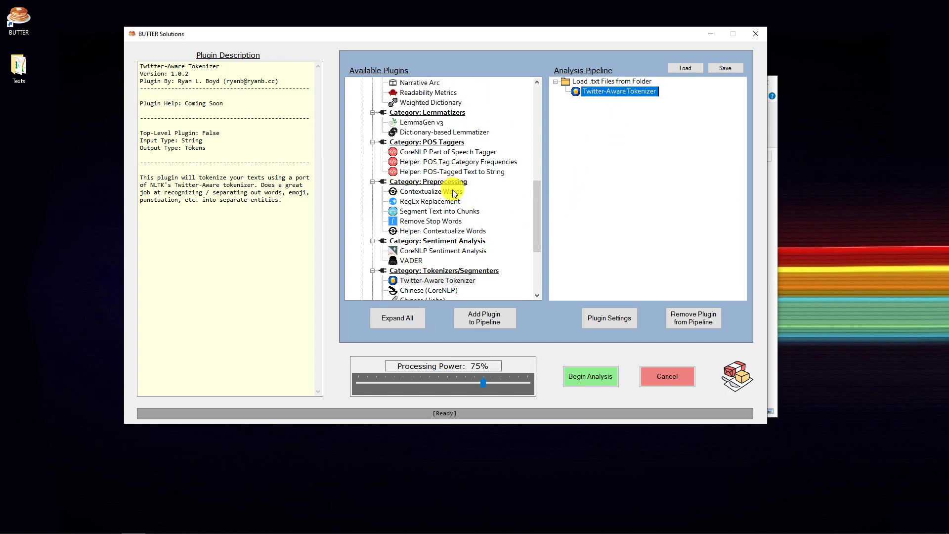
scroll(441, 207, up, 2)
click(423, 183)
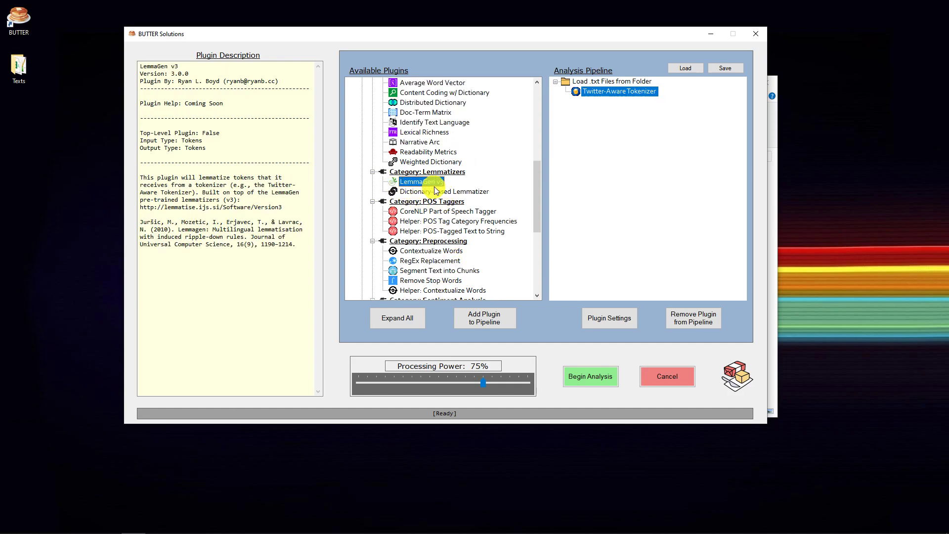
double_click(425, 183)
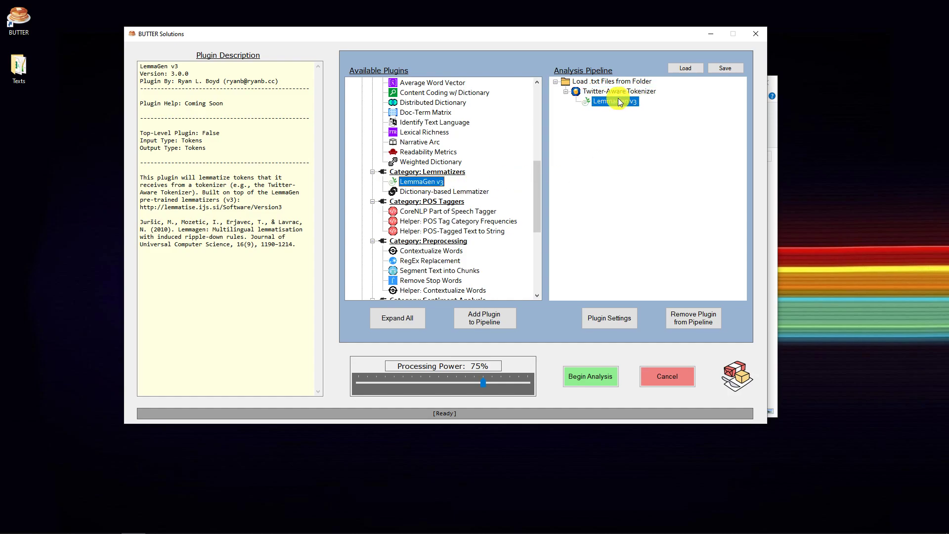
Step: Check the input and output types of the tokenizer and lemmatizer in the pipeline, and locate the tokenizer helper plugins
click(591, 94)
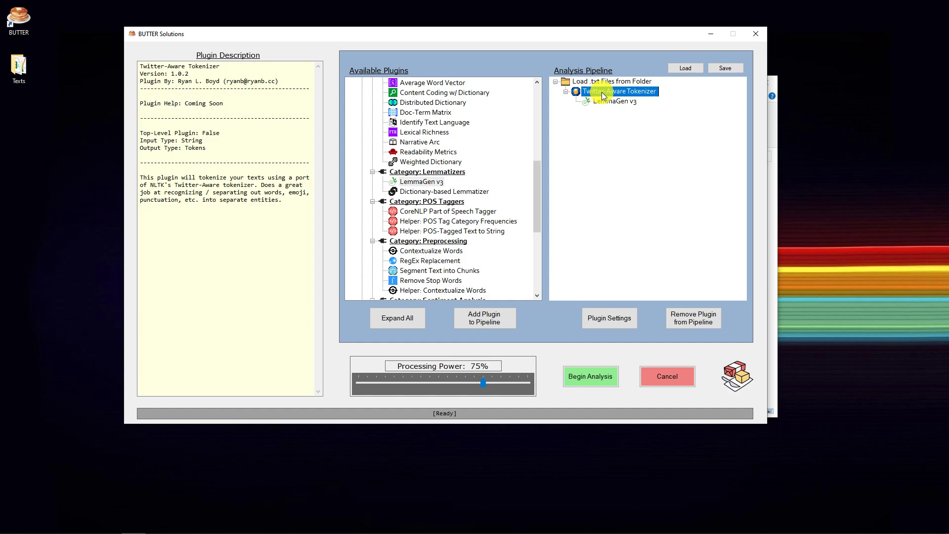
click(611, 101)
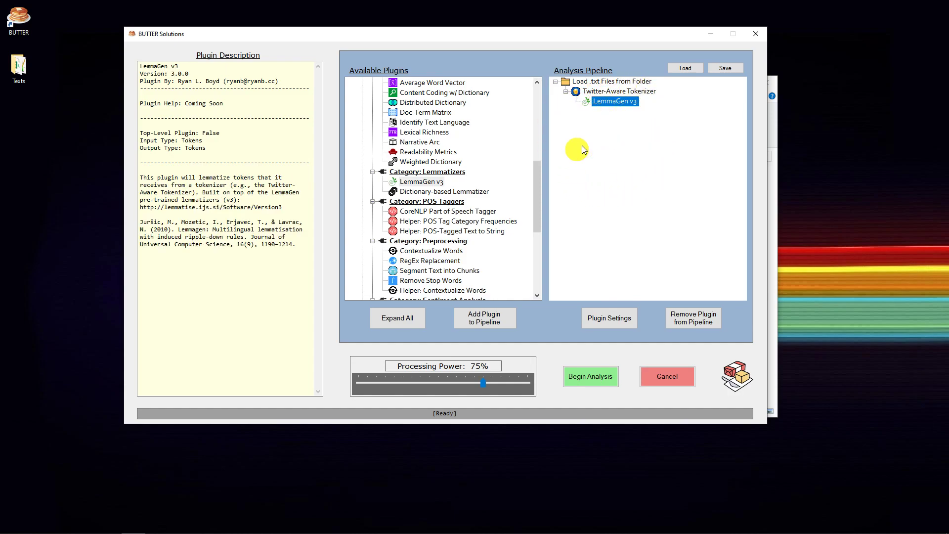
drag(539, 186, 545, 258)
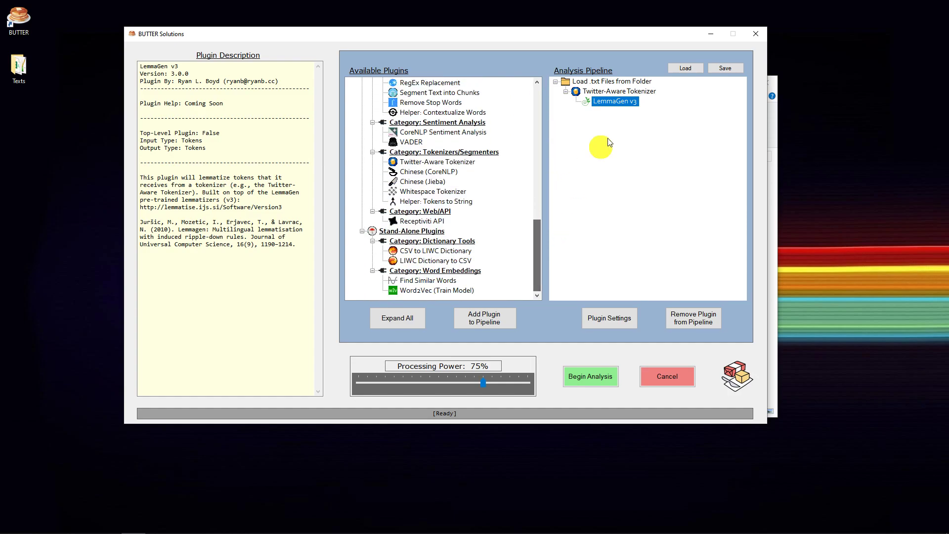
click(573, 82)
click(594, 91)
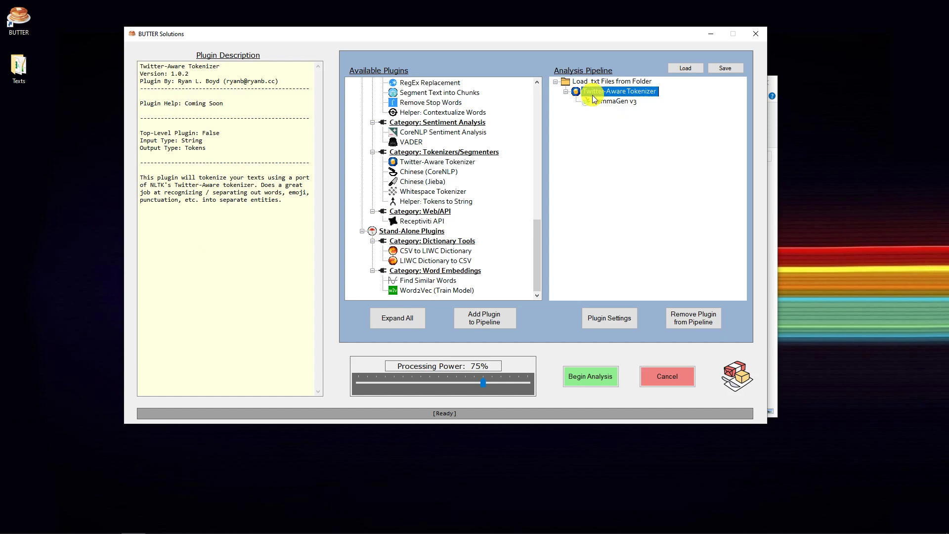
Step: Check the input and output types of LemmaGen v3, and add Helper: Tokens to String beneath it in the pipeline
click(596, 100)
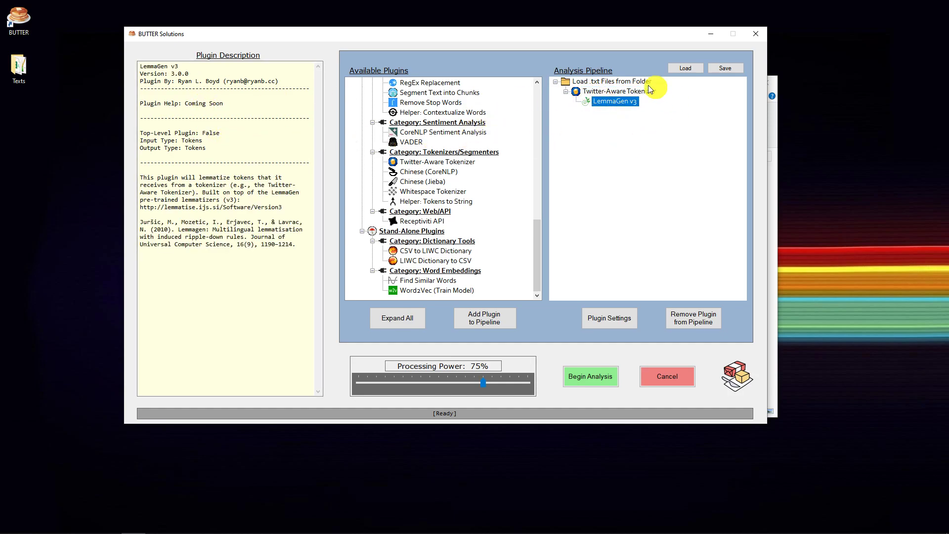
drag(140, 139, 221, 155)
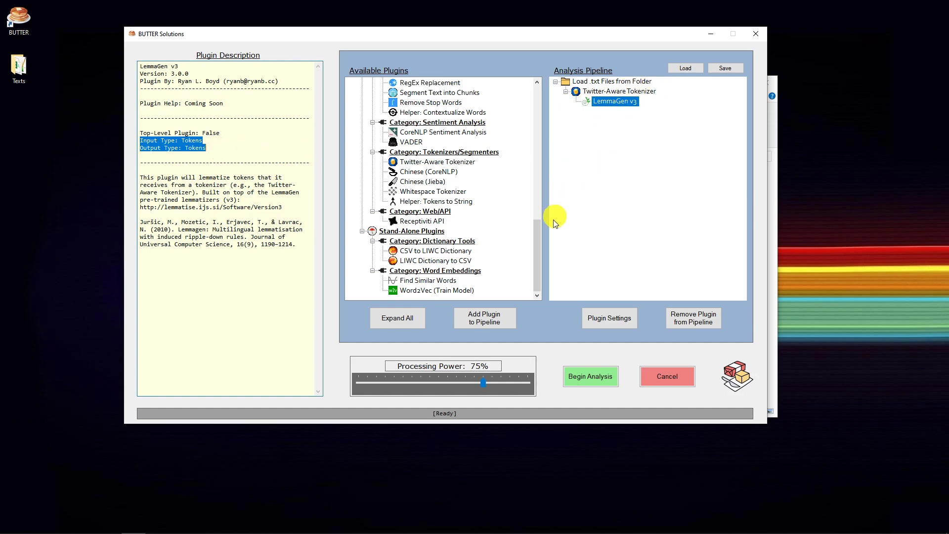
click(460, 201)
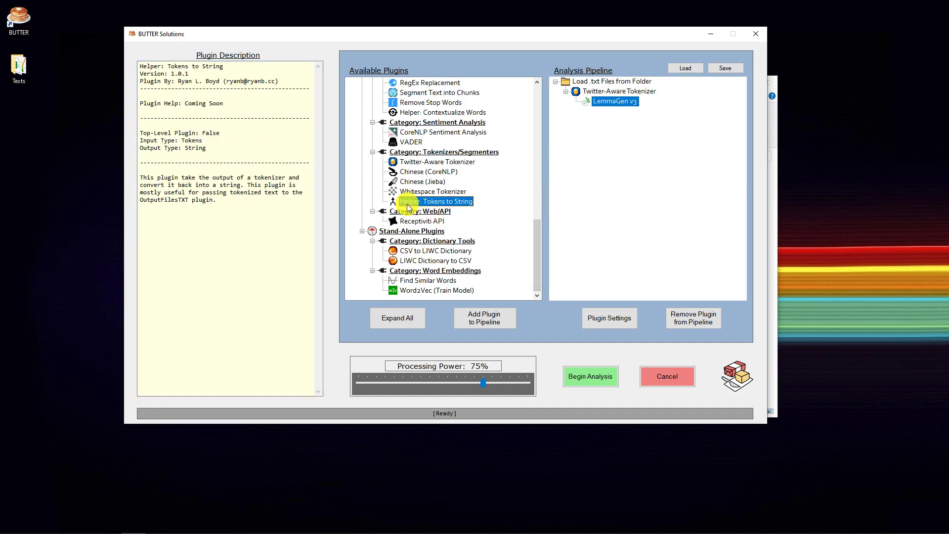
click(491, 321)
Step: Check the input type of Build Corpus File (.txt), and add it to the pipeline beneath Helper: Tokens to String
drag(537, 253, 553, 116)
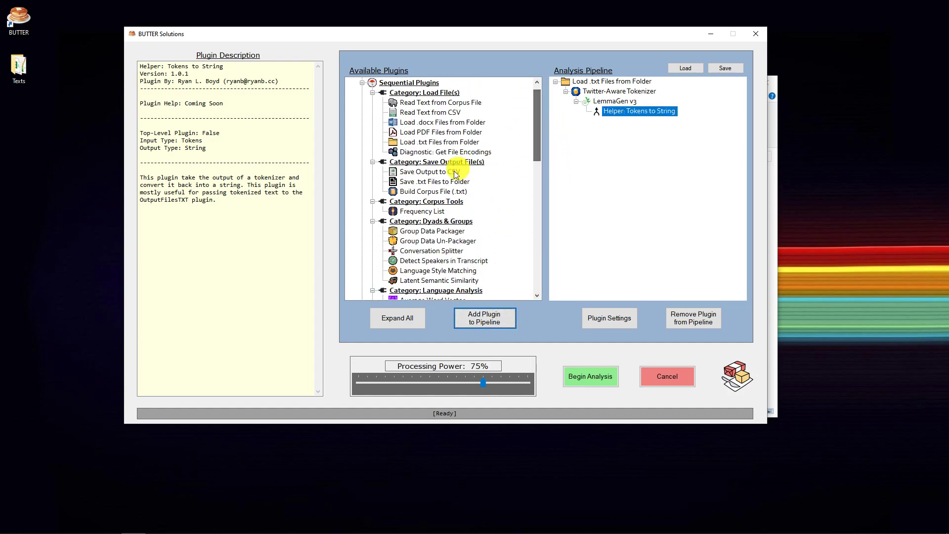
click(411, 193)
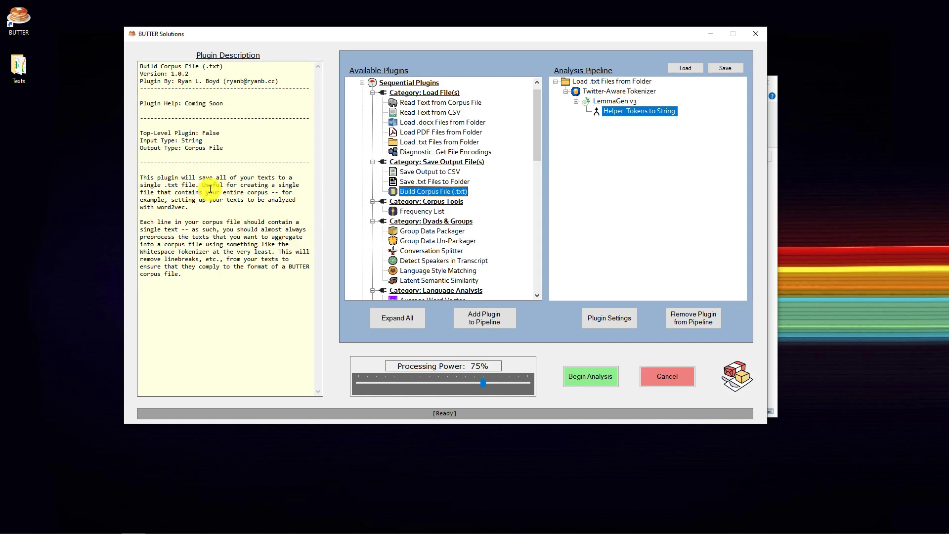
drag(202, 141, 137, 141)
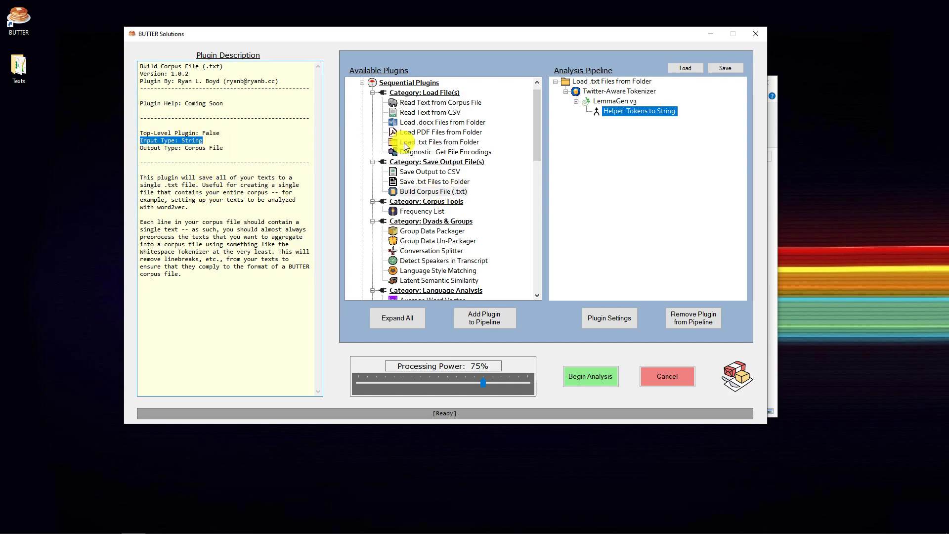
double_click(439, 192)
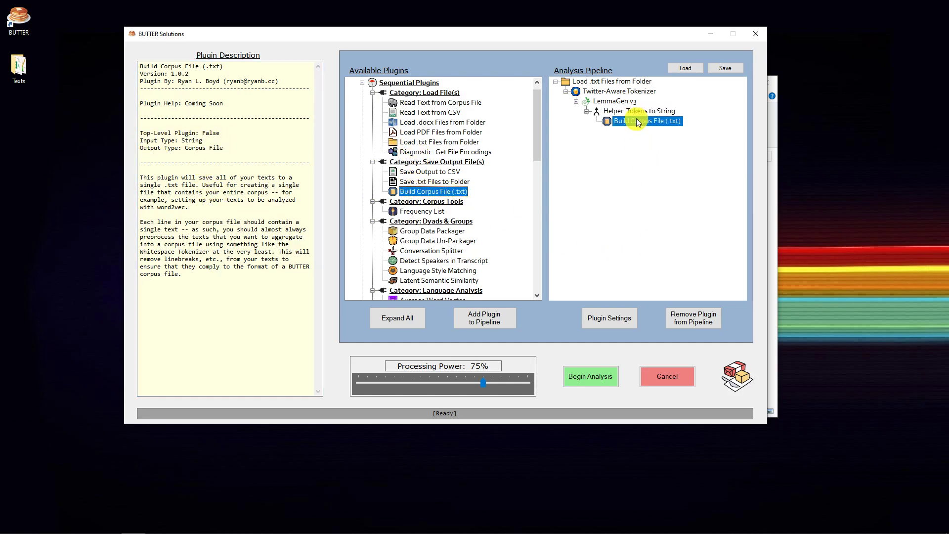
Step: Try nesting Build Corpus File (.txt) directly under LemmaGen v3, and move it back beneath Helper: Tokens to String
drag(639, 122, 602, 101)
mouse_move(599, 110)
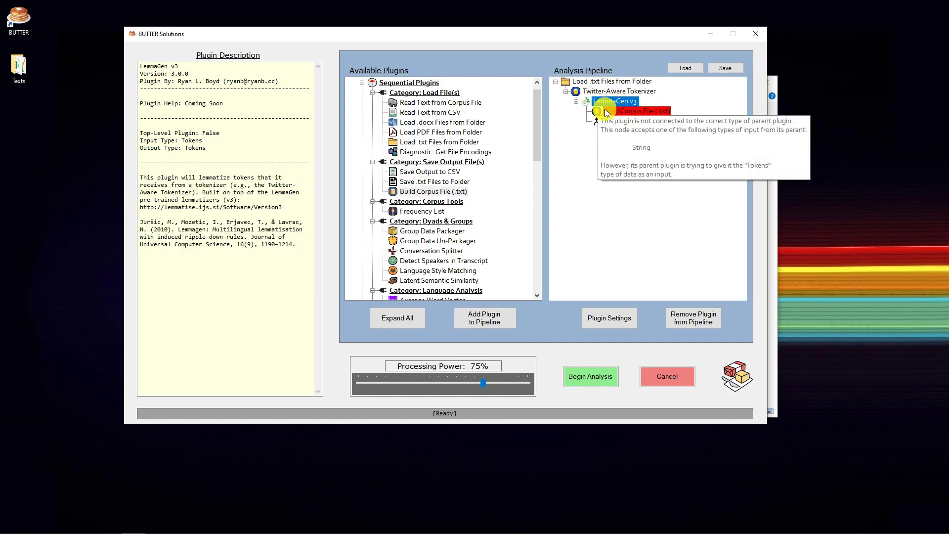
click(639, 113)
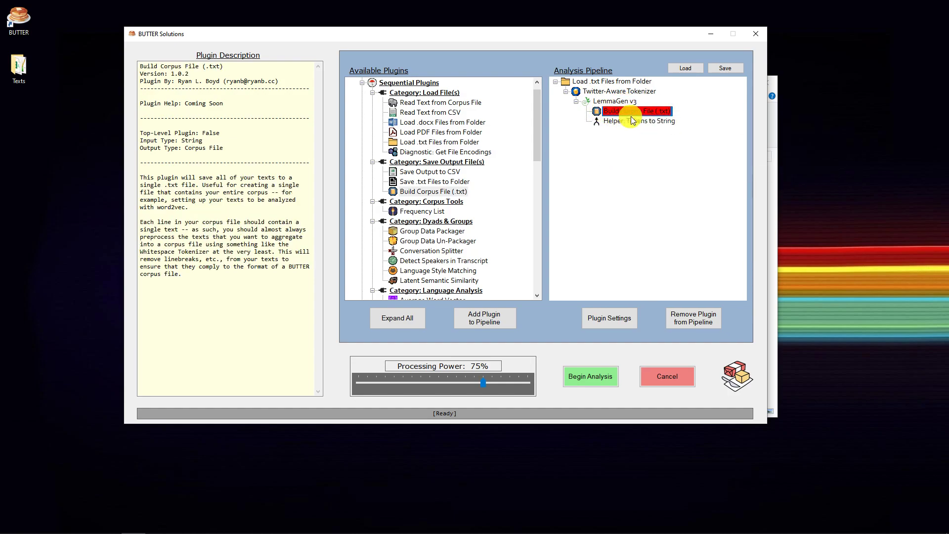
mouse_move(631, 114)
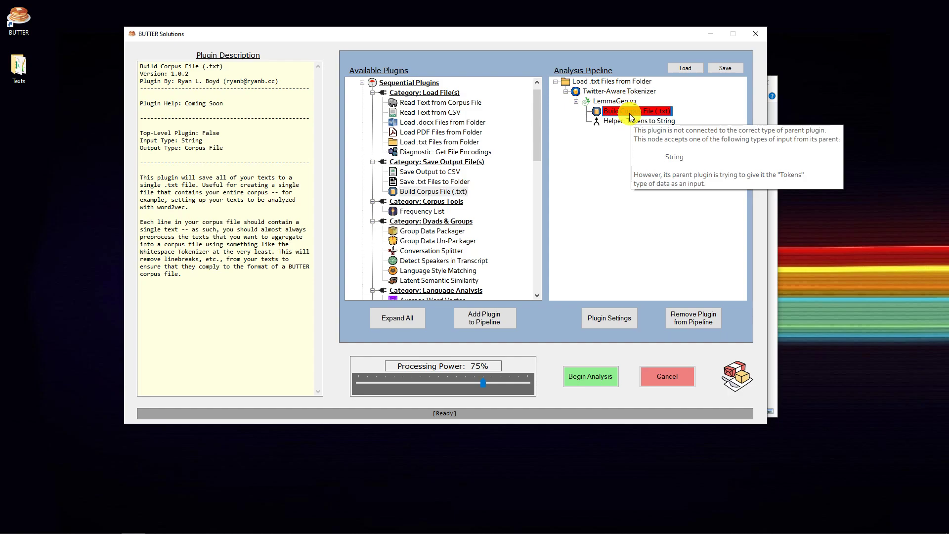
drag(630, 114, 645, 121)
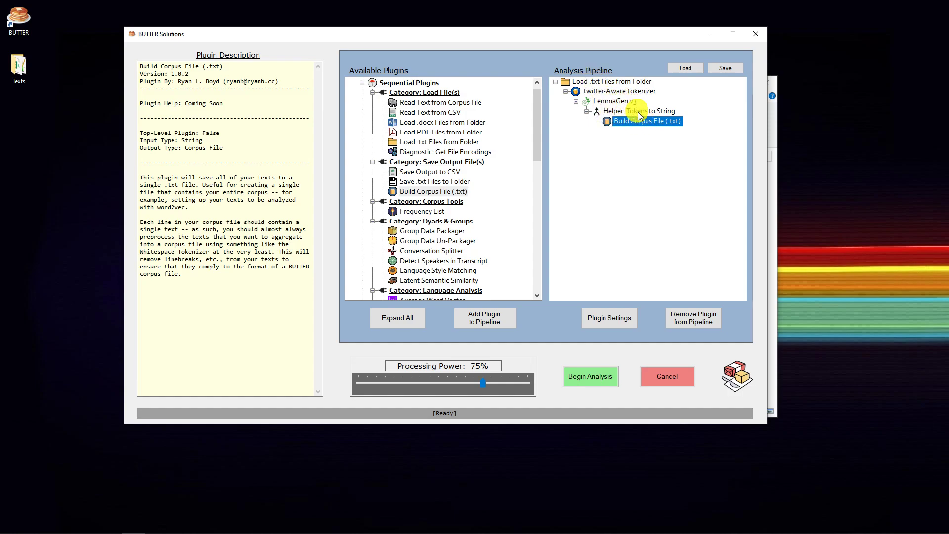
Step: Set the output of the pipeline's Build Corpus File (.txt) plugin to BUTTER-Corpus.txt in the Texts folder, overwriting the existing file
click(599, 82)
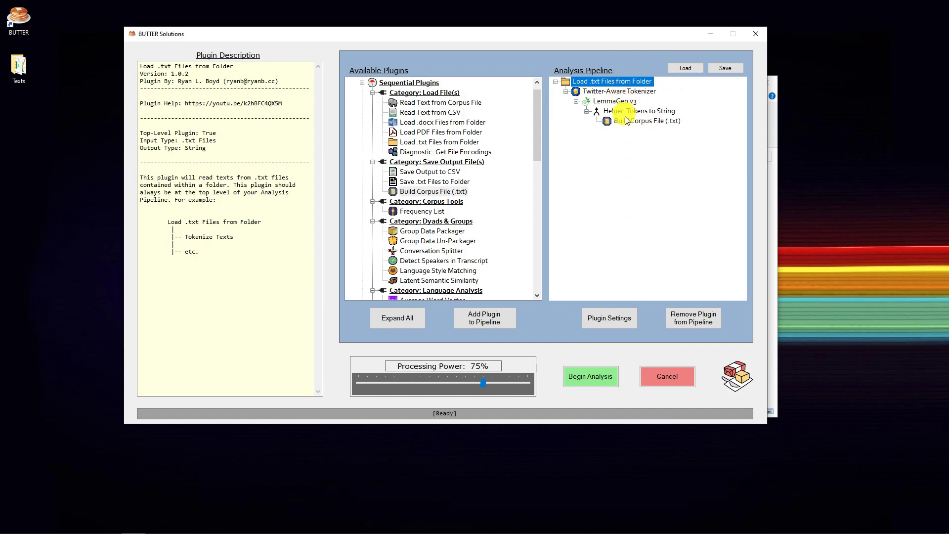
click(594, 387)
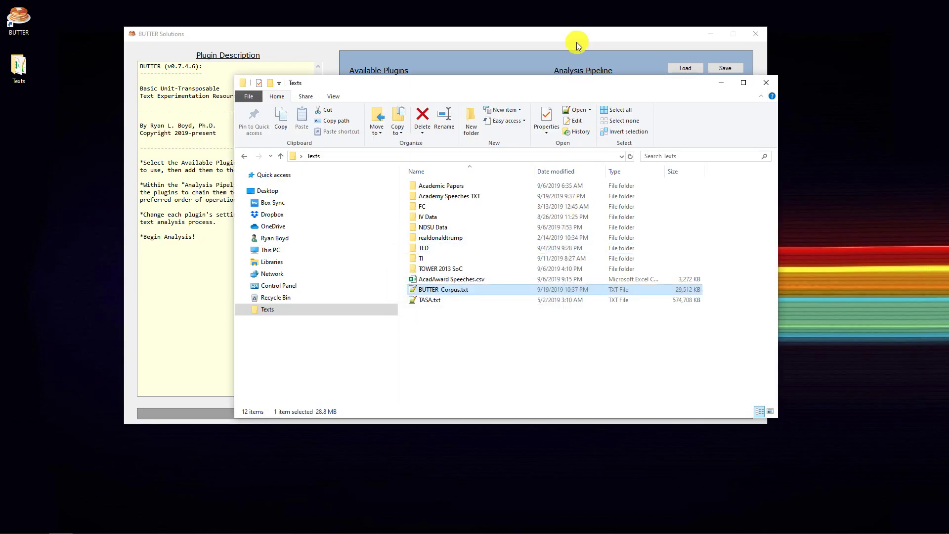
click(577, 42)
click(613, 122)
click(619, 318)
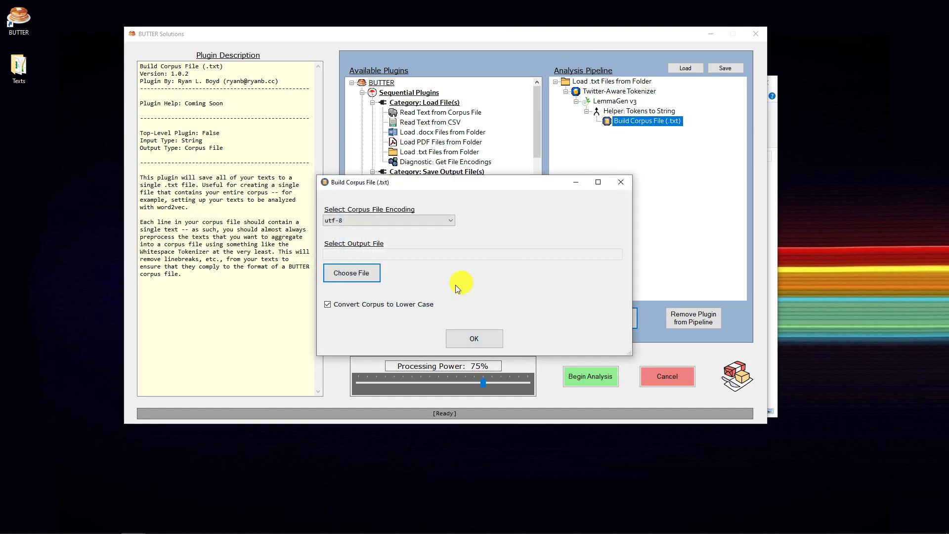
click(352, 274)
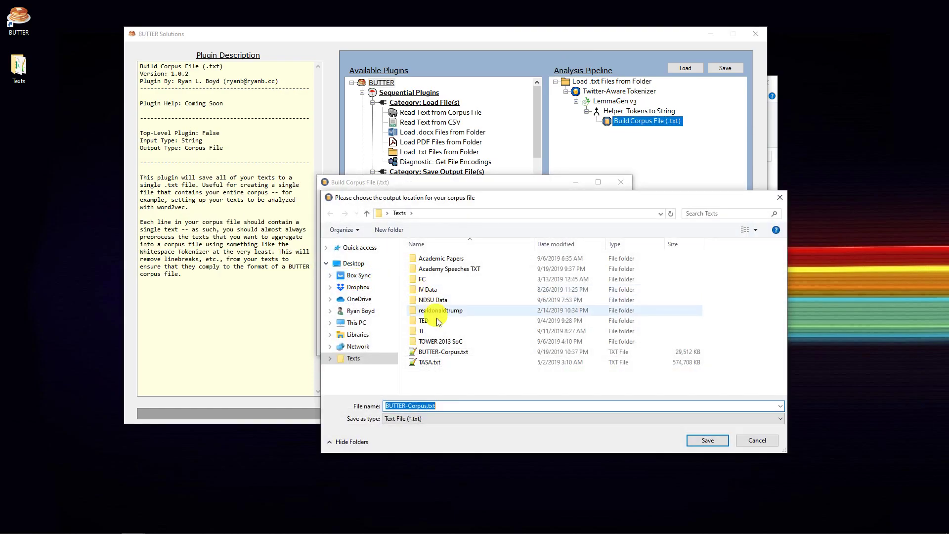
click(444, 352)
double_click(444, 353)
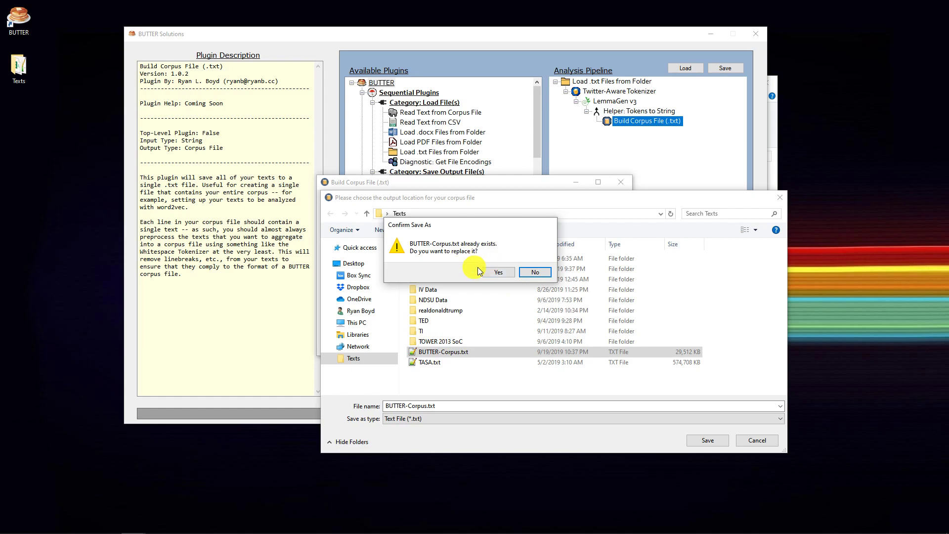
click(494, 272)
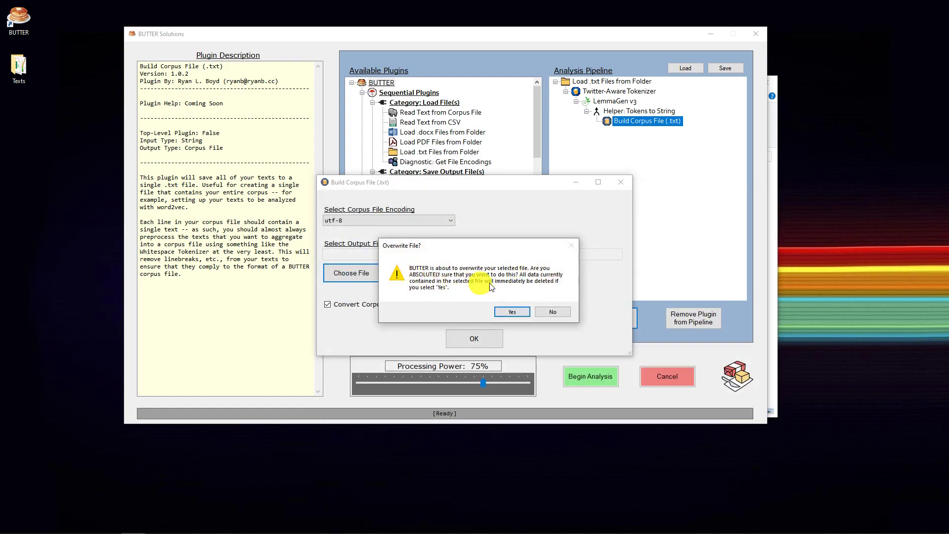
click(515, 310)
click(475, 340)
Step: Run the analysis pipeline, checking the Texts folder during processing, and stop the run partway
click(580, 376)
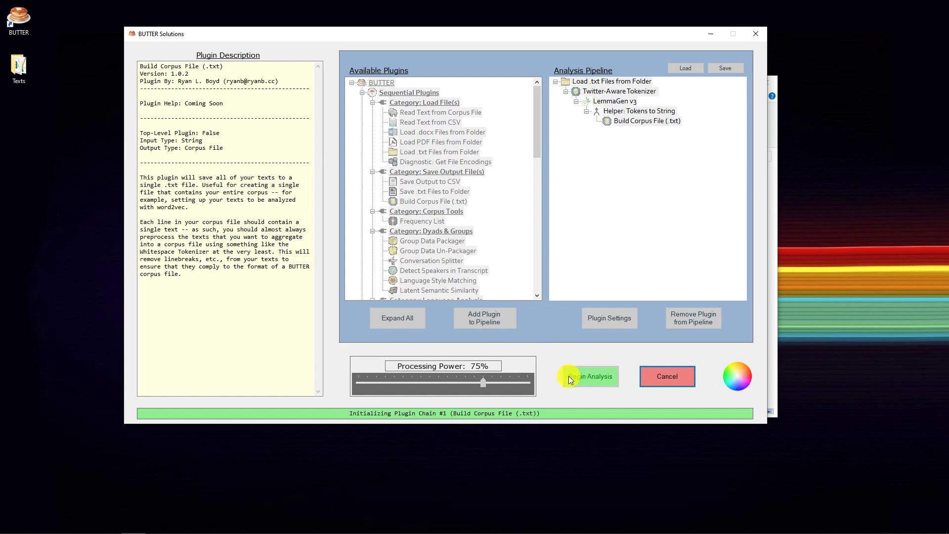
click(779, 262)
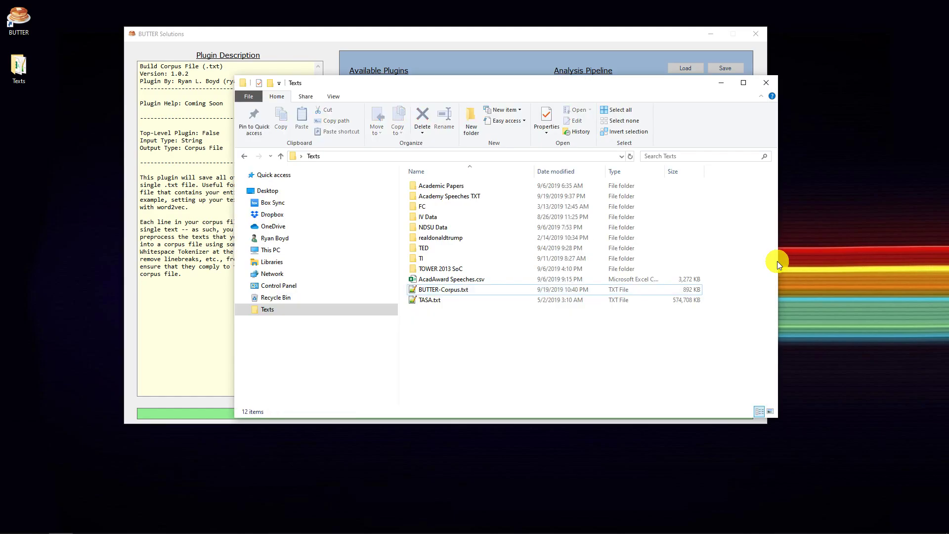
drag(478, 85, 948, 104)
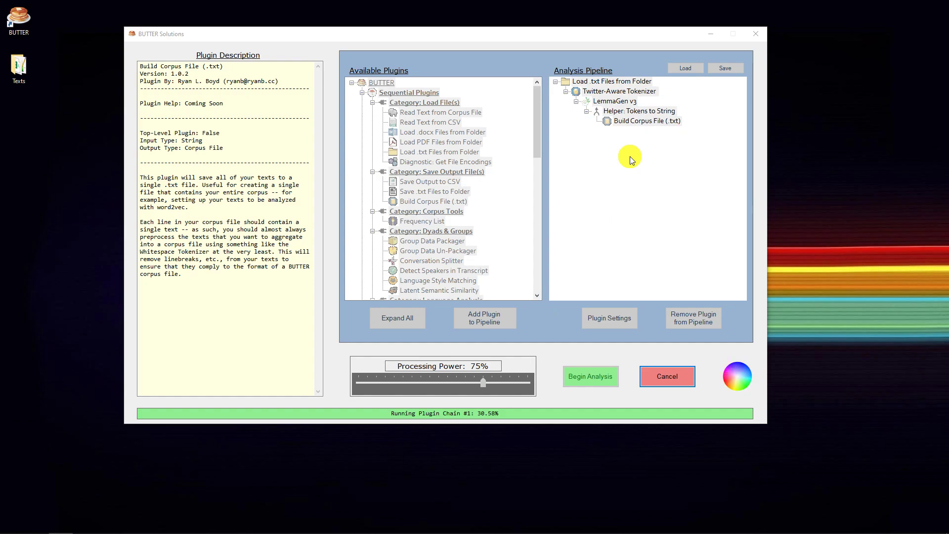
click(673, 380)
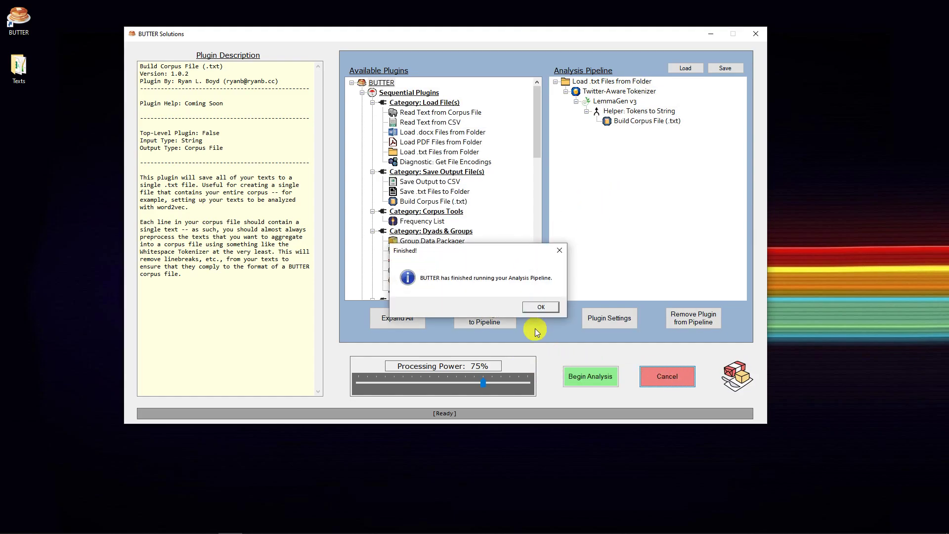
click(544, 307)
Step: Open BUTTER-Corpus.txt from the Texts folder in Notepad++ and examine how words and punctuation are separated in its lines
drag(948, 119, 551, 81)
double_click(462, 284)
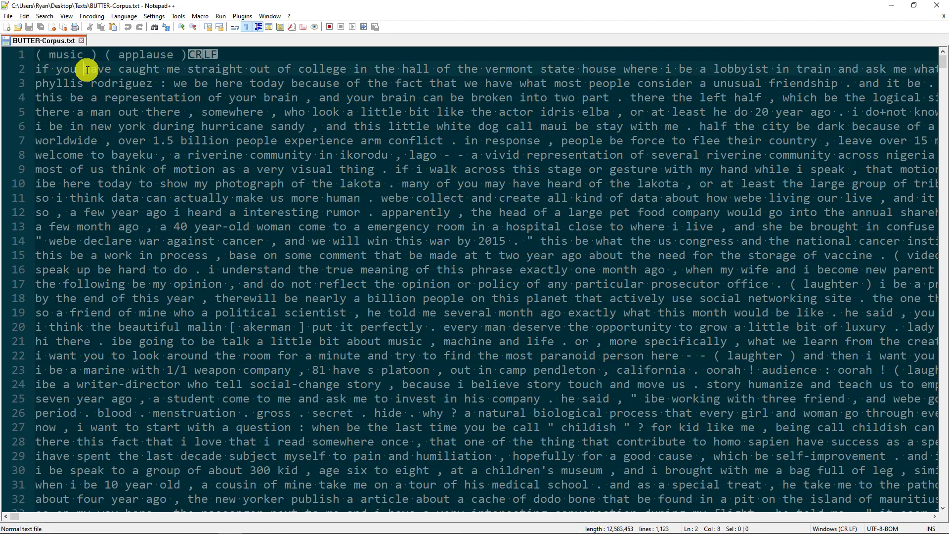
click(163, 80)
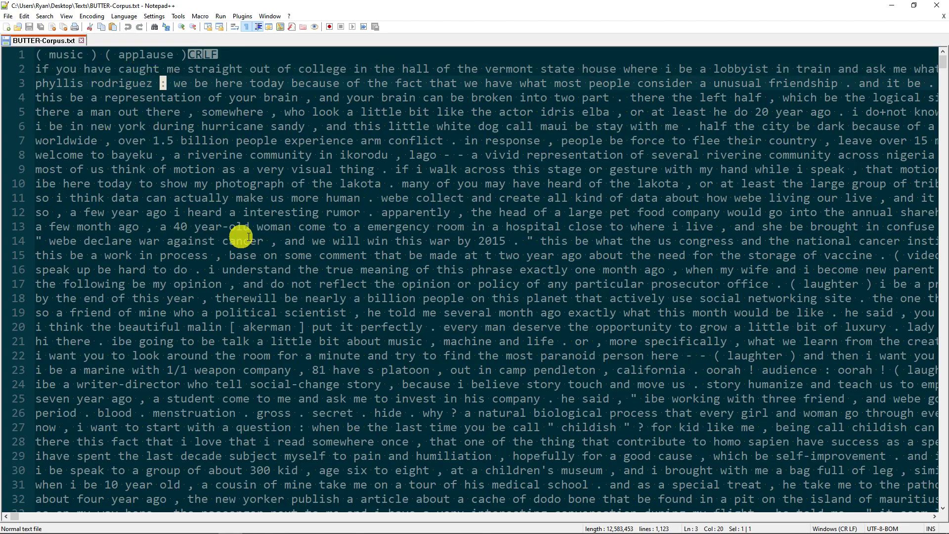
click(383, 168)
click(445, 157)
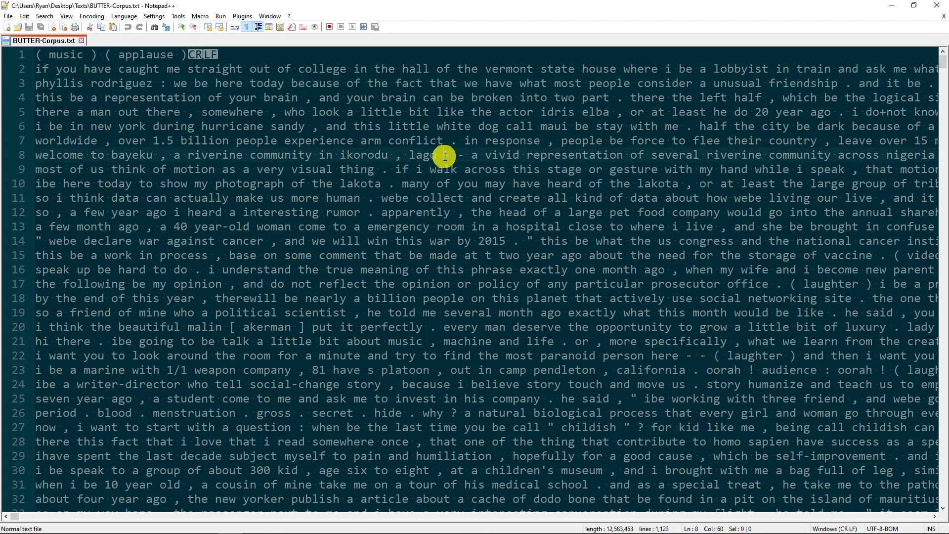
double_click(386, 155)
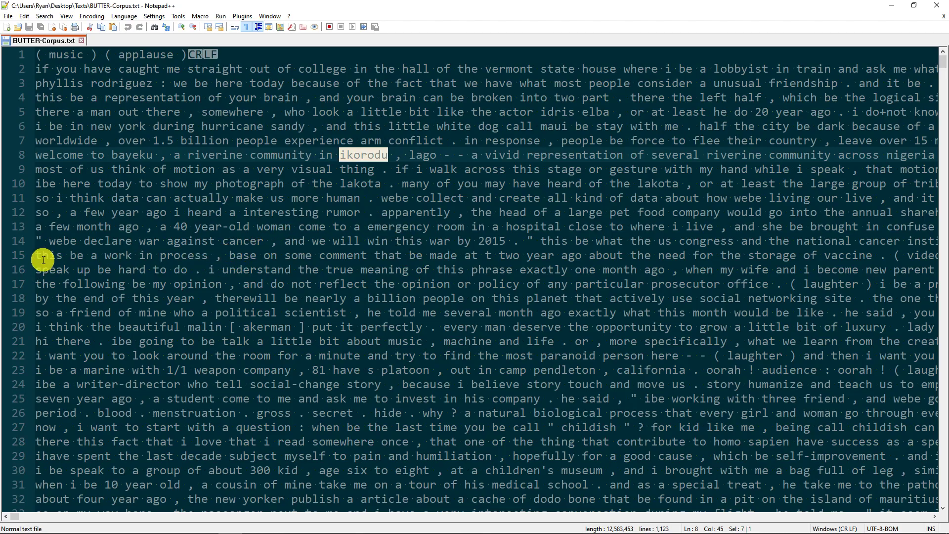
Step: Examine how verbs and nouns have been lemmatized in BUTTER-Corpus.txt, starting with the opening phrase of line 15
drag(36, 256, 209, 257)
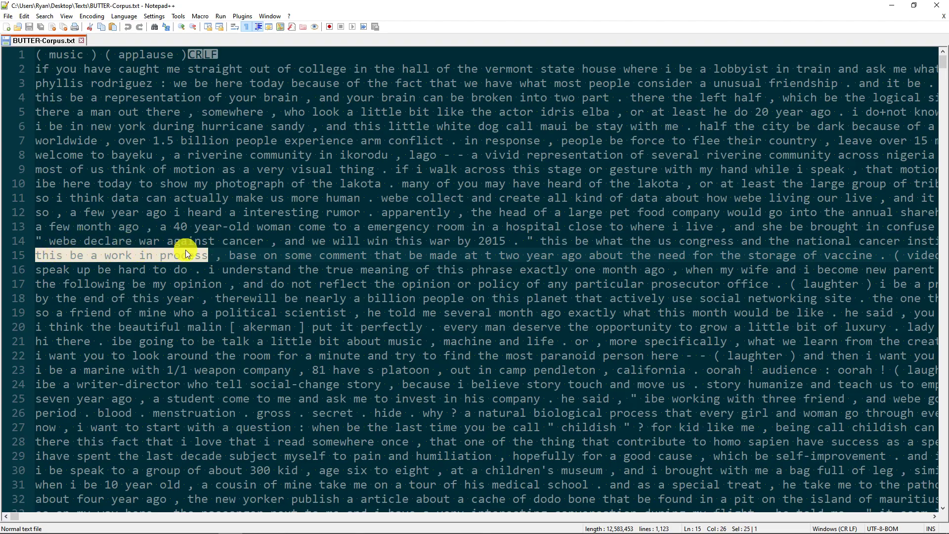
double_click(73, 254)
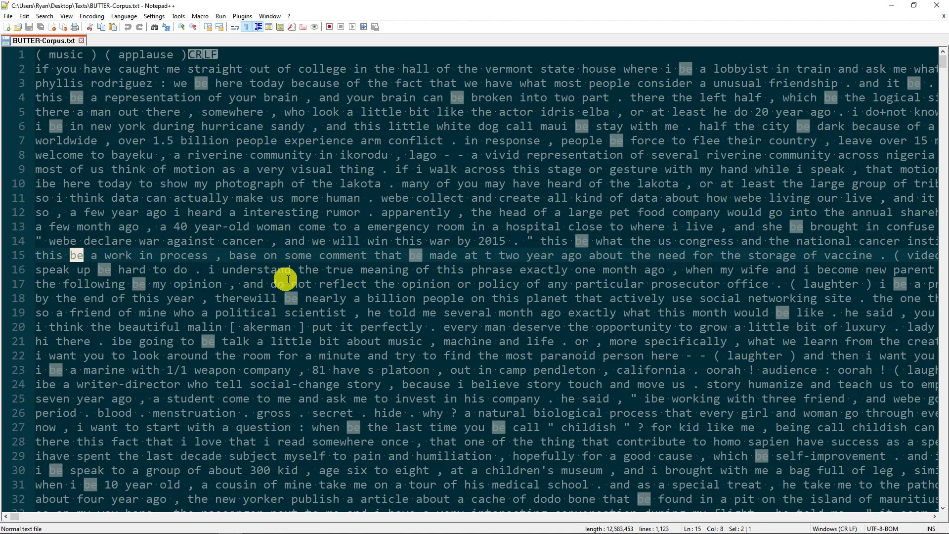
click(437, 300)
drag(437, 300, 846, 299)
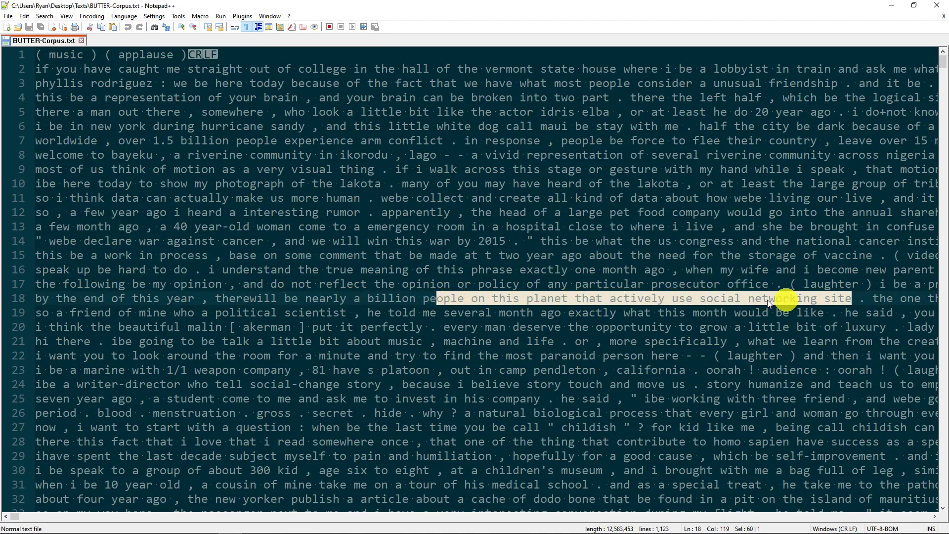
click(568, 313)
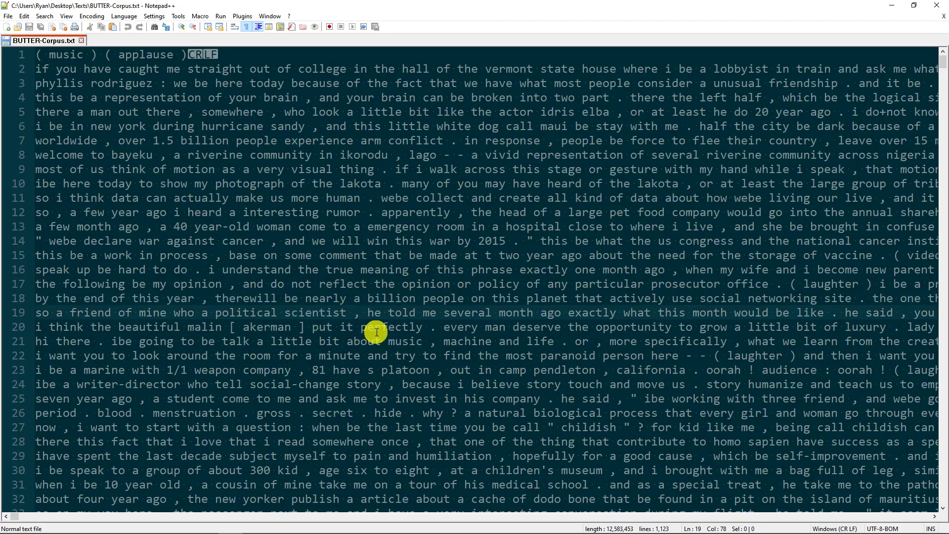
scroll(377, 324, down, 6)
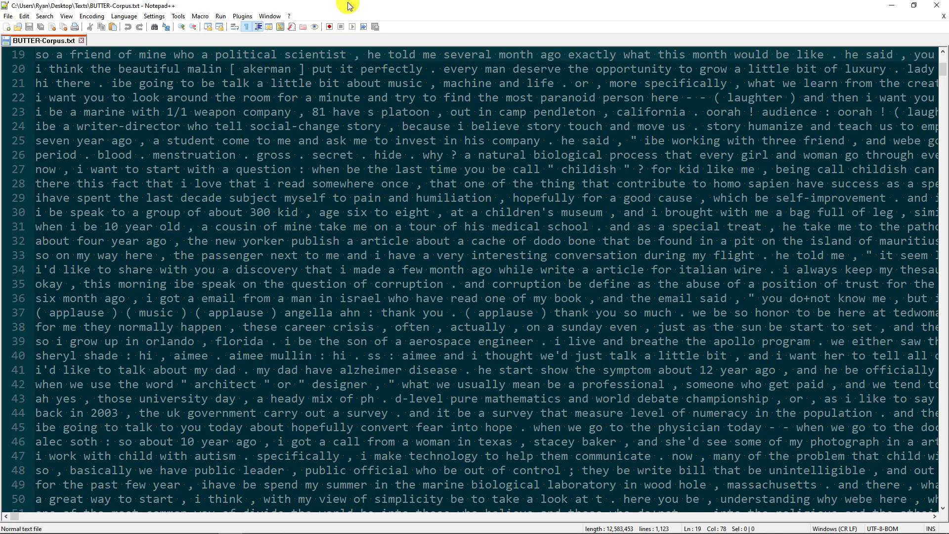
Step: Return to BUTTER and review the pipeline's lemmatizer, tokenizer and corpus builder along with the available preprocessing plugins
drag(350, 8, 948, 82)
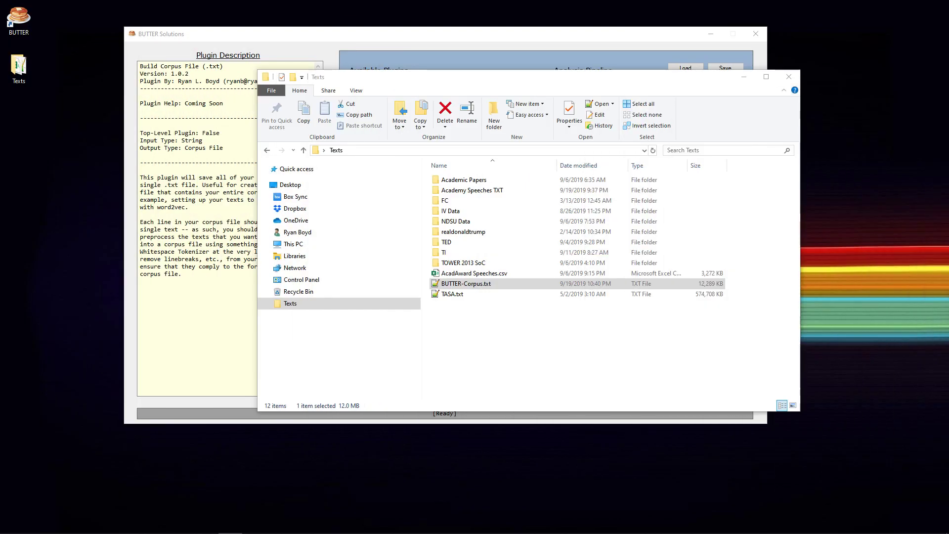
click(562, 33)
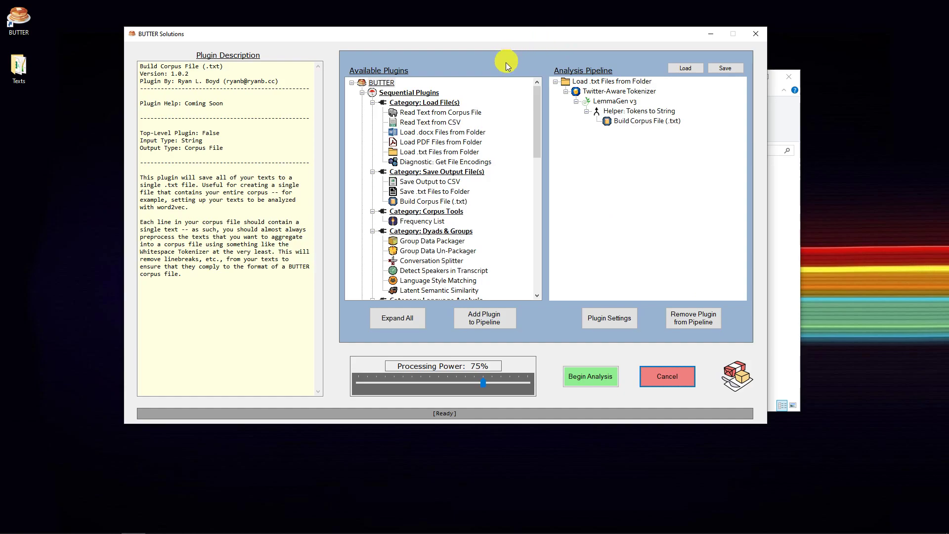
click(618, 102)
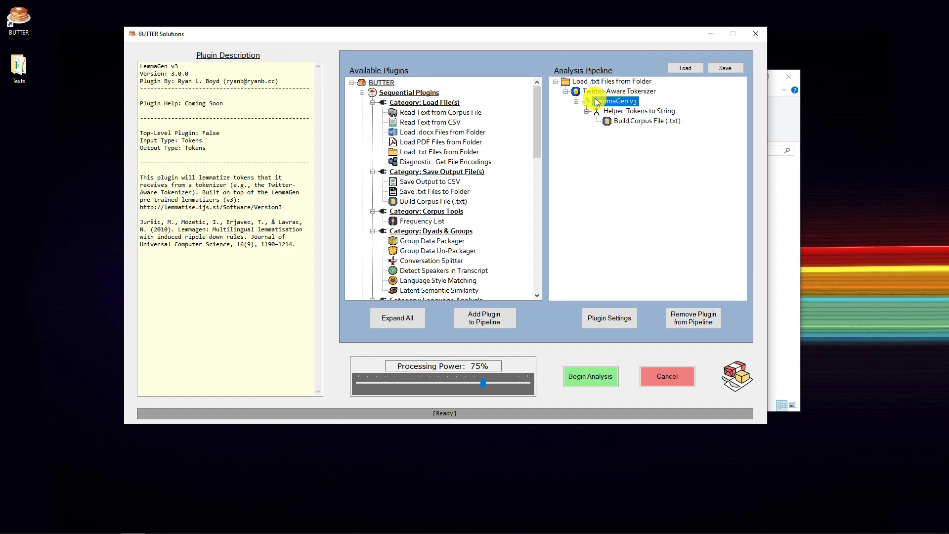
click(605, 91)
scroll(489, 158, down, 6)
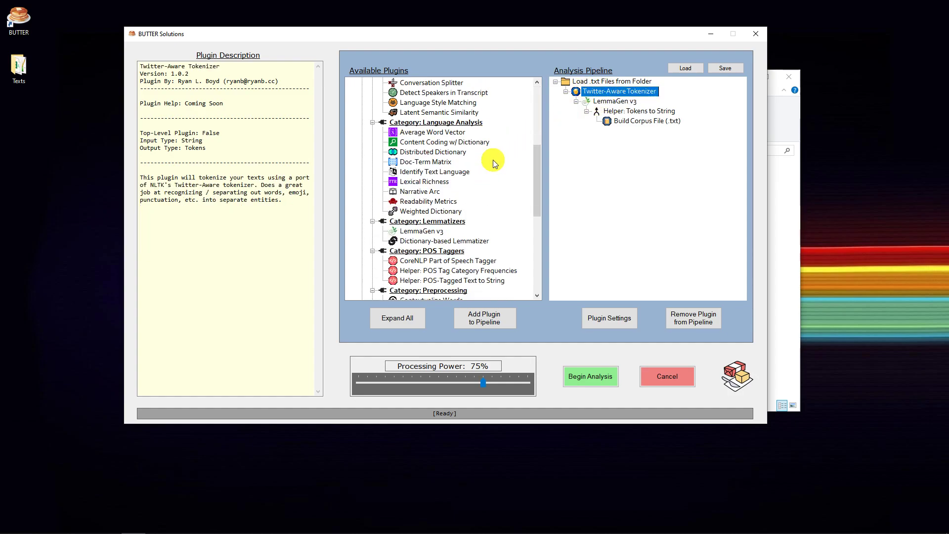
scroll(490, 218, down, 4)
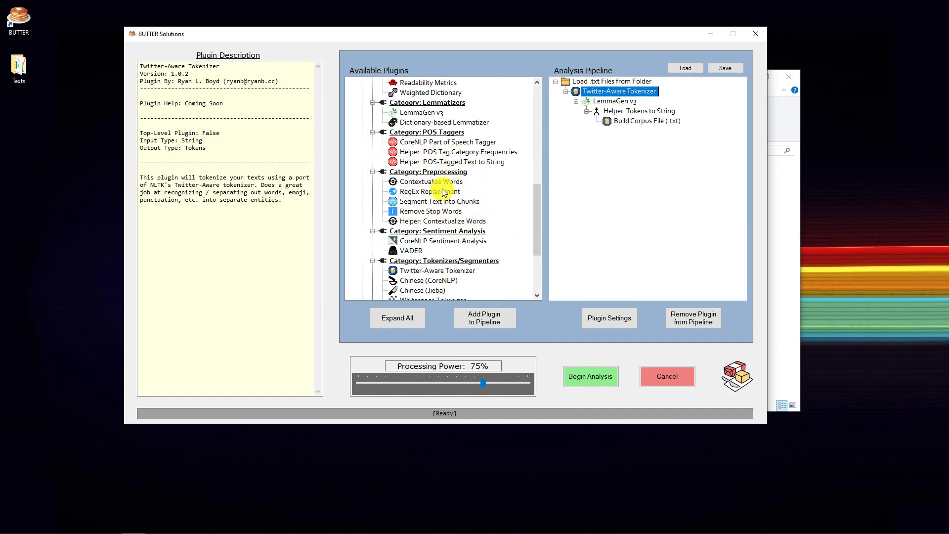
scroll(538, 176, up, 10)
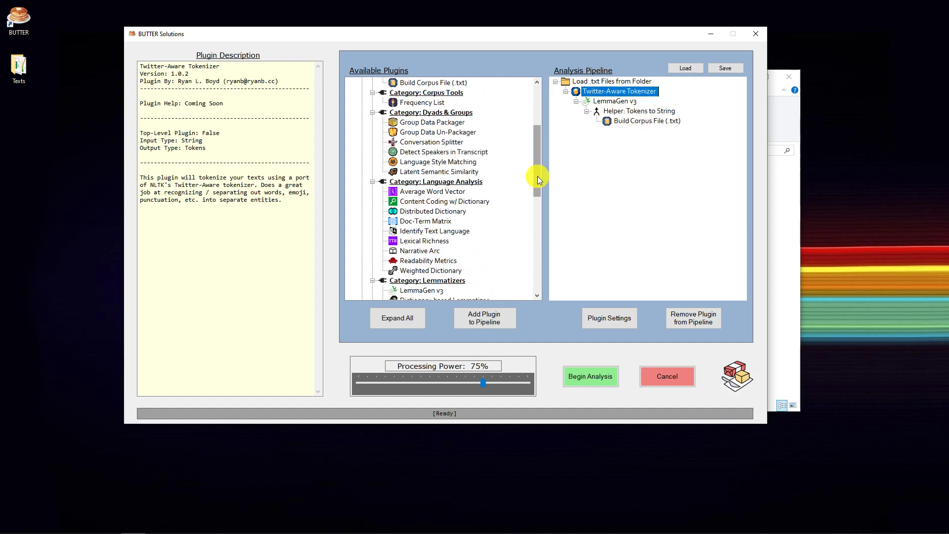
click(644, 121)
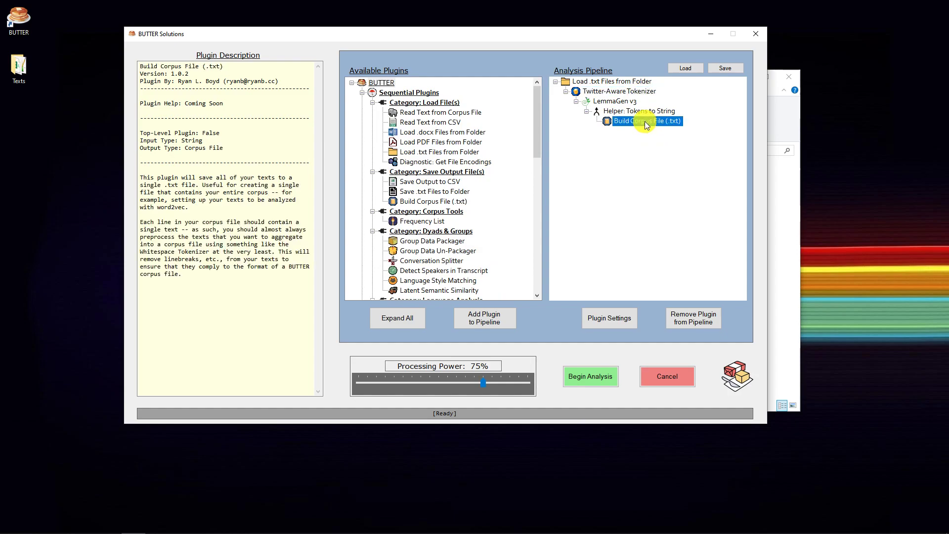